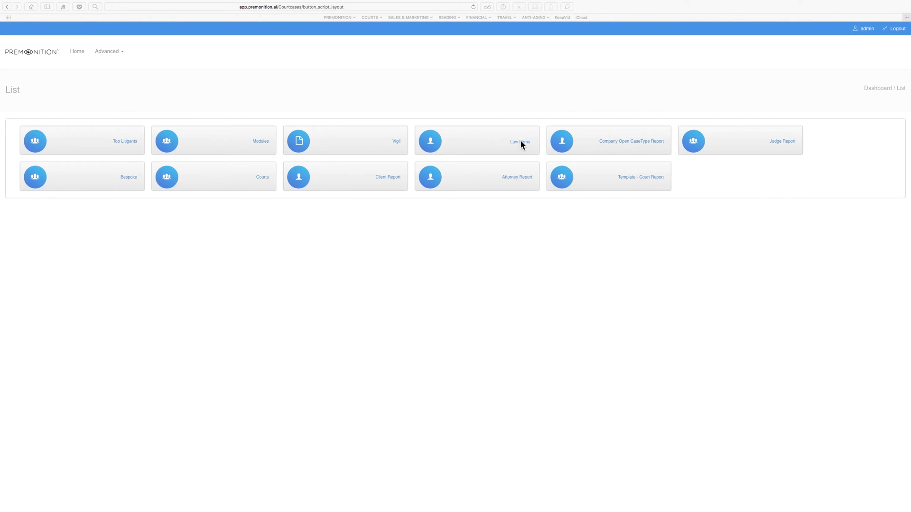
- Open the Law Firms report tile to choose between MySql and NoSql views
left_click(520, 141)
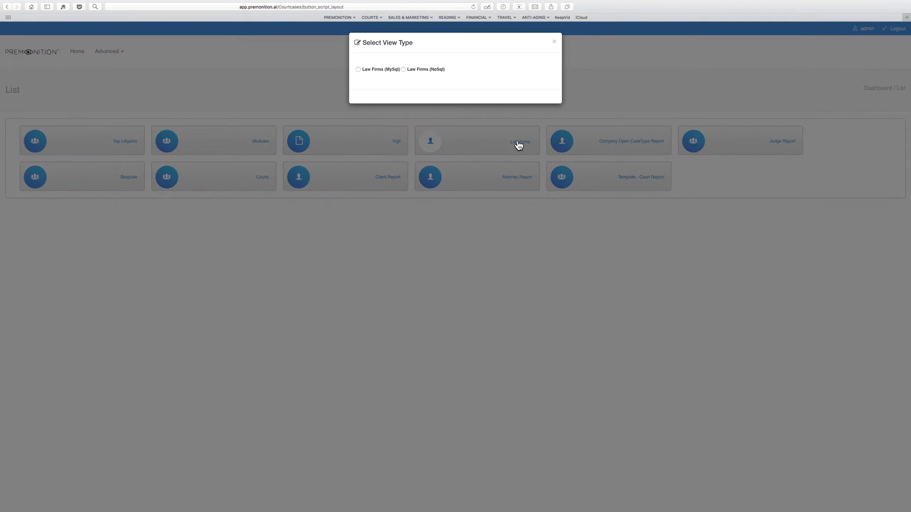
- Open Law Firms (MySql) and set location to United States, Florida, Dade County court
left_click(380, 69)
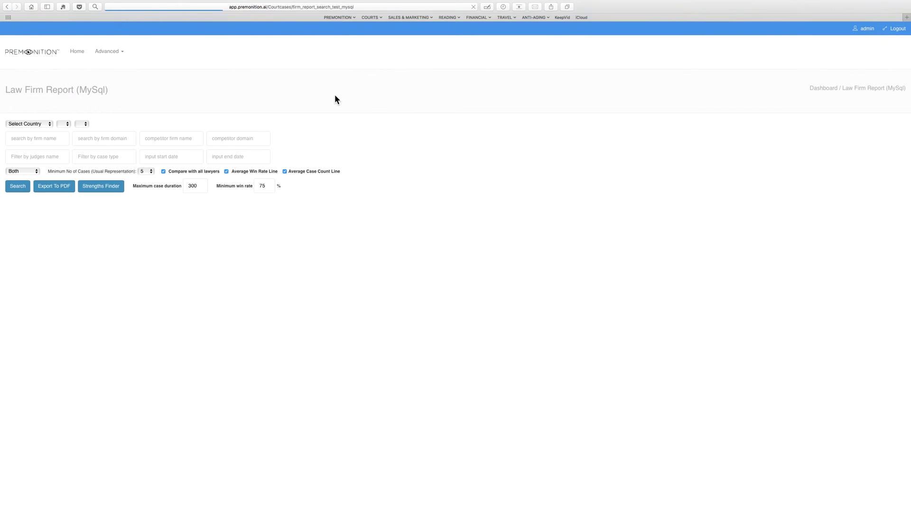
left_click(43, 123)
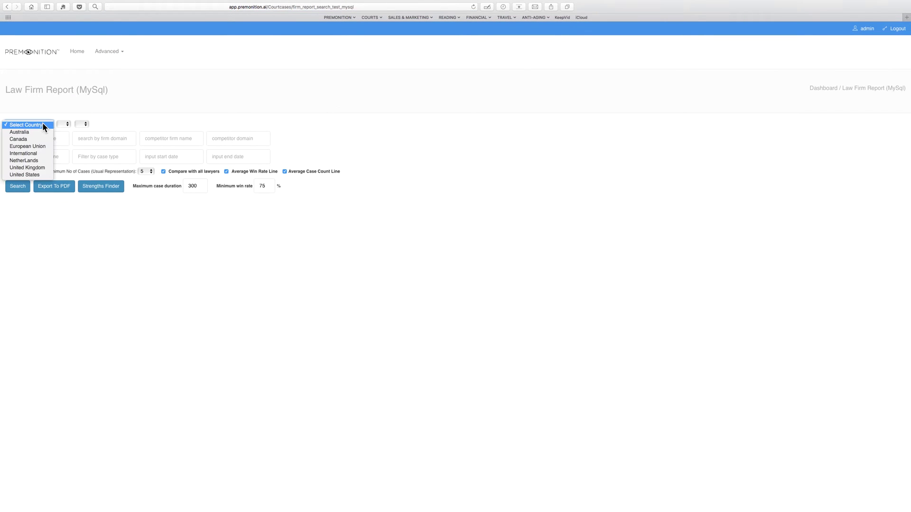
key("Escape")
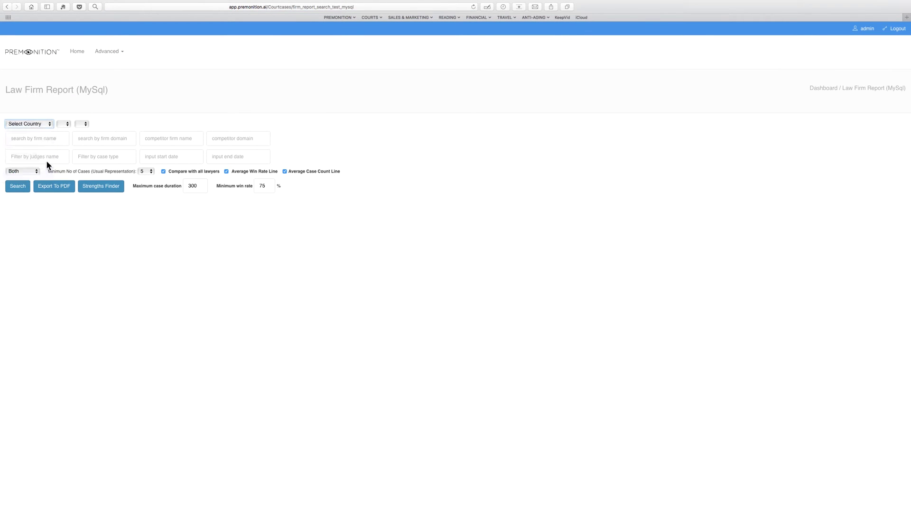
left_click(84, 125)
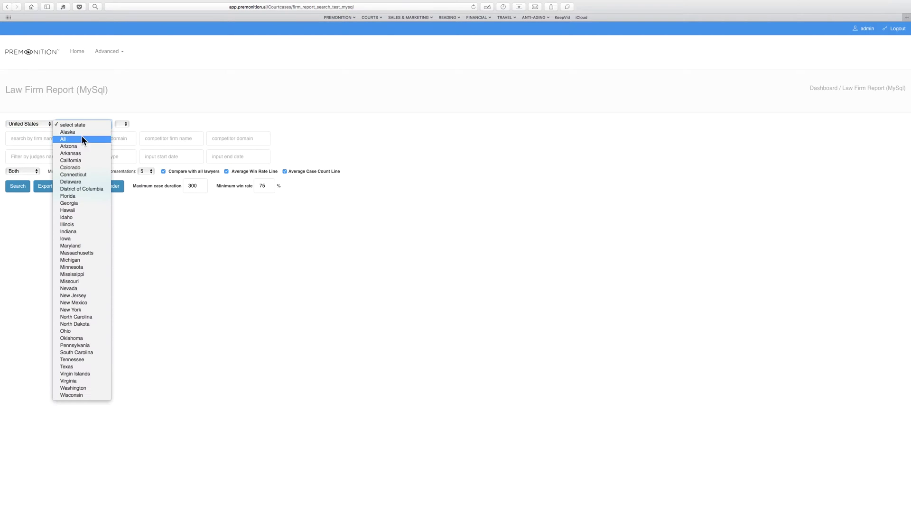
left_click(75, 196)
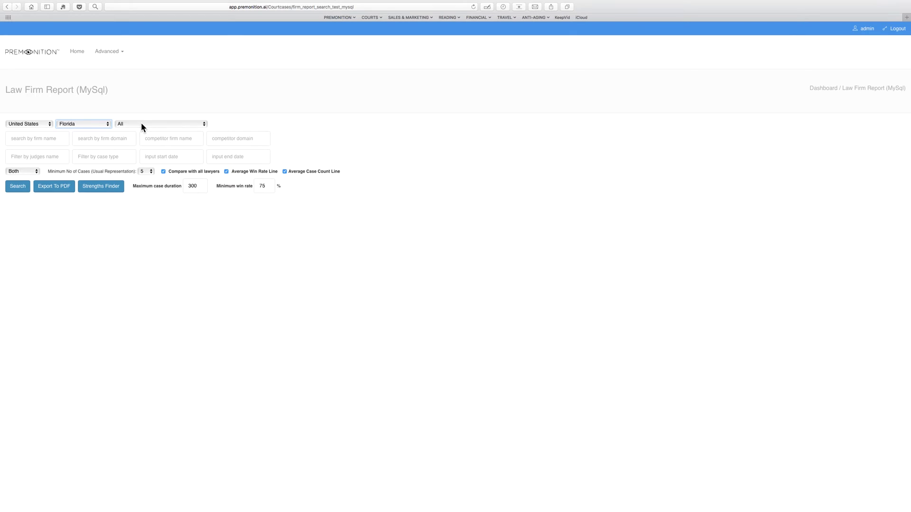
left_click(141, 124)
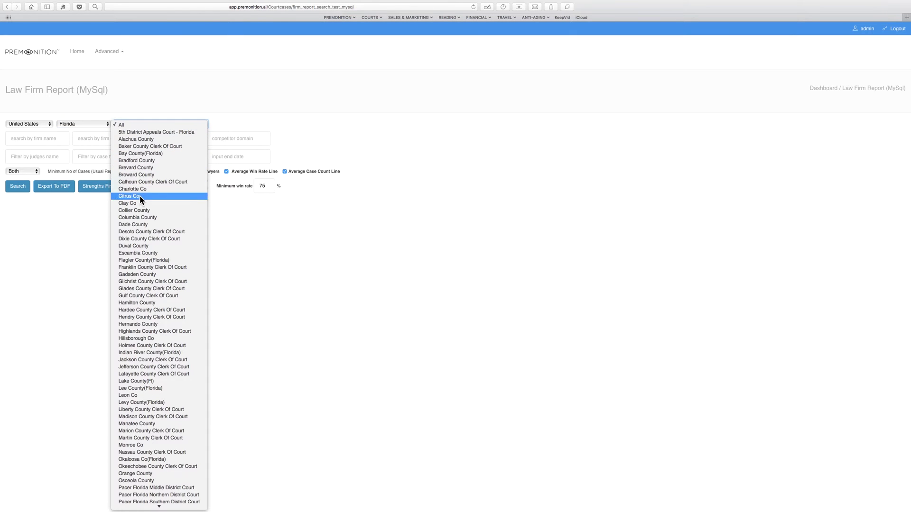
left_click(142, 223)
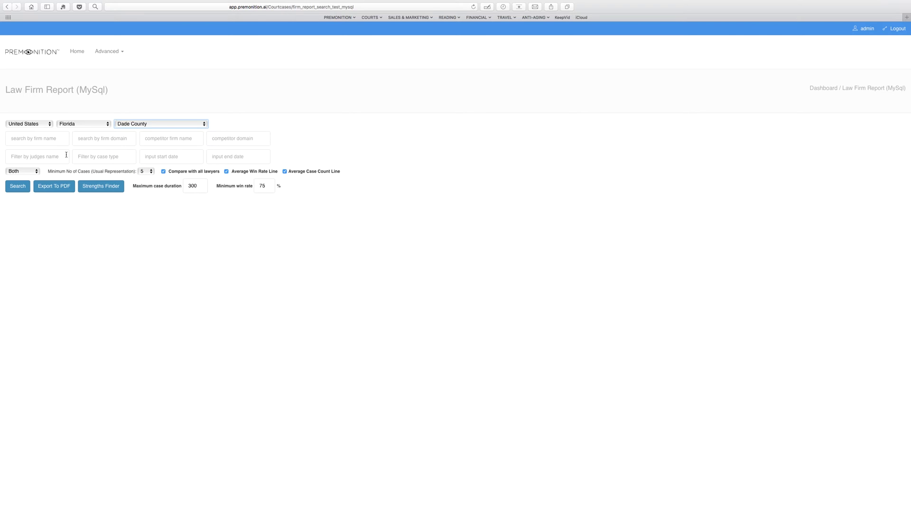
left_click(33, 124)
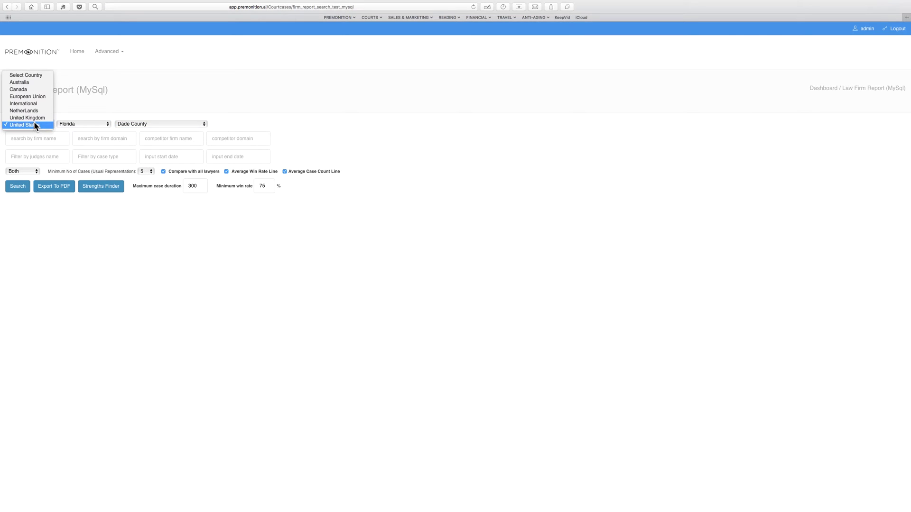
left_click(33, 125)
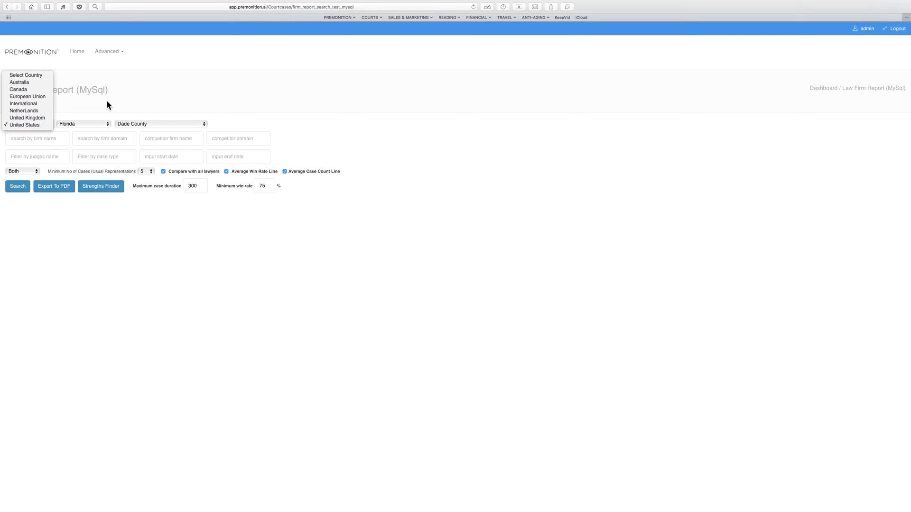
- Enter gmlaw.com as the firm domain and csklegal.com as the competitor domain
left_click(106, 140)
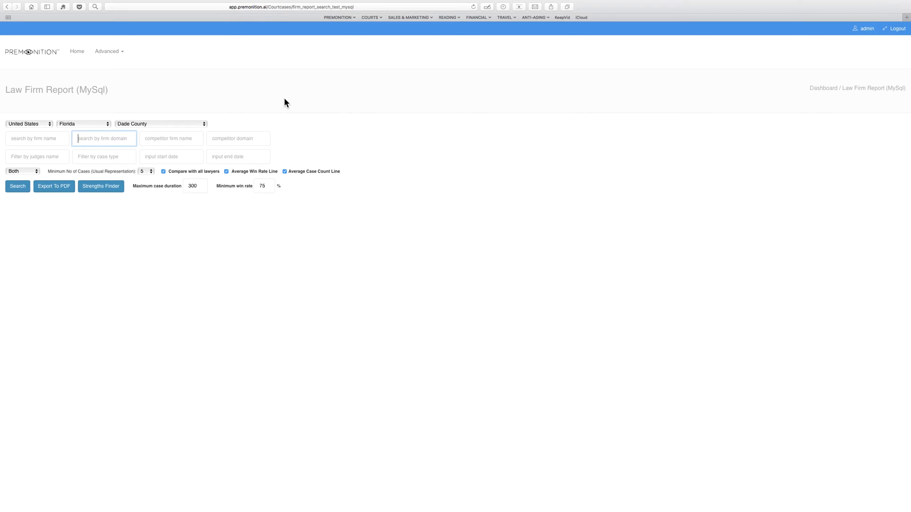
type("gmlaw.com")
key("Tab")
key("Tab")
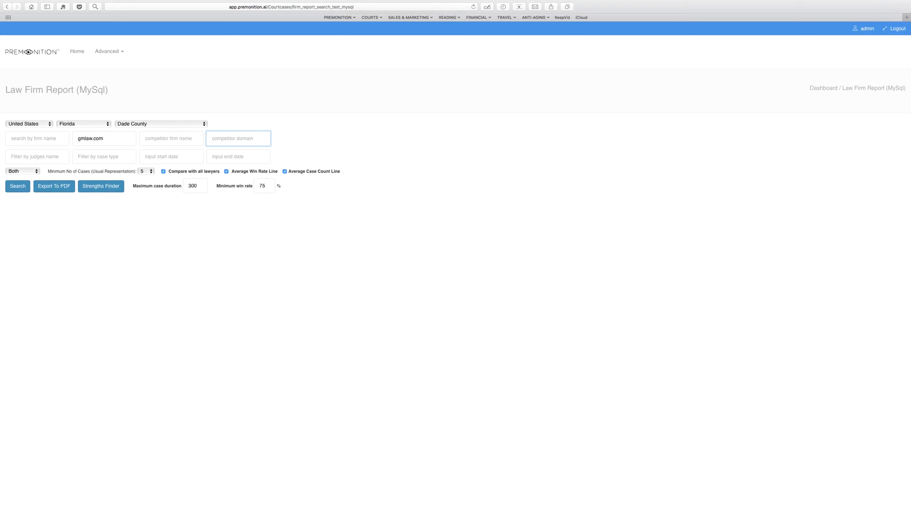
type("csklegal.com")
key("Tab")
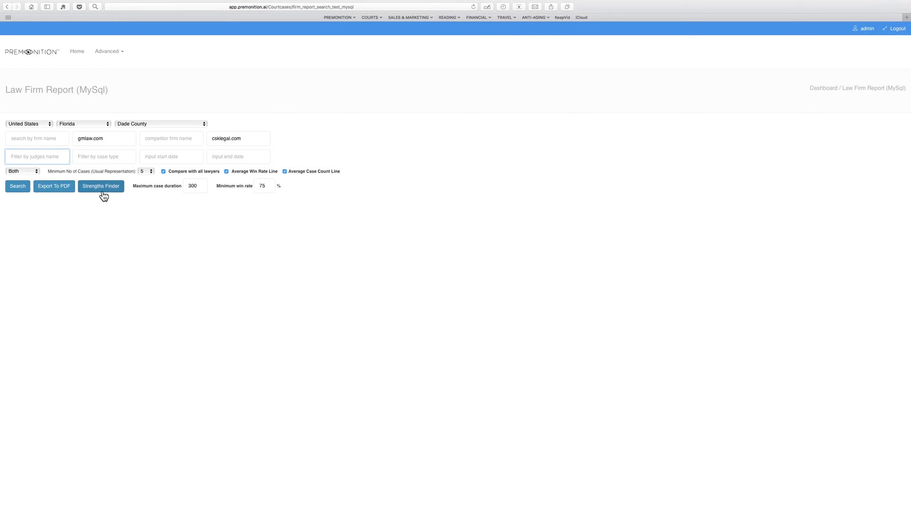
- Run the gmlaw.com vs csklegal.com search and mark the 71.43 % defendant outcome and 186.56 average duration
left_click(18, 187)
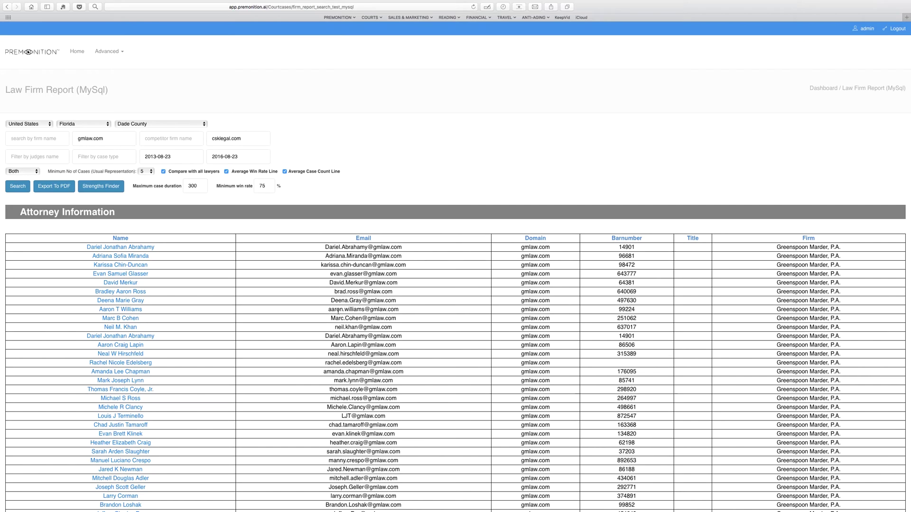
scroll(431, 295, "down", 10)
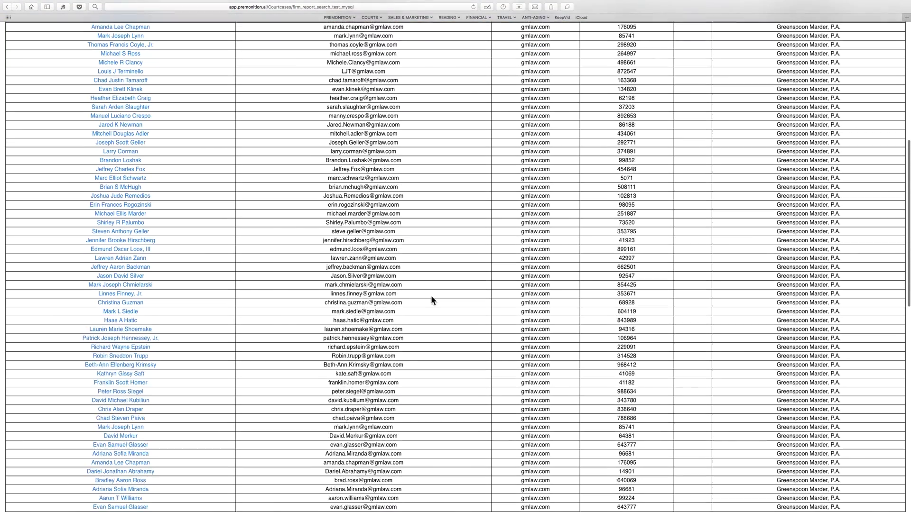
scroll(432, 297, "down", 7)
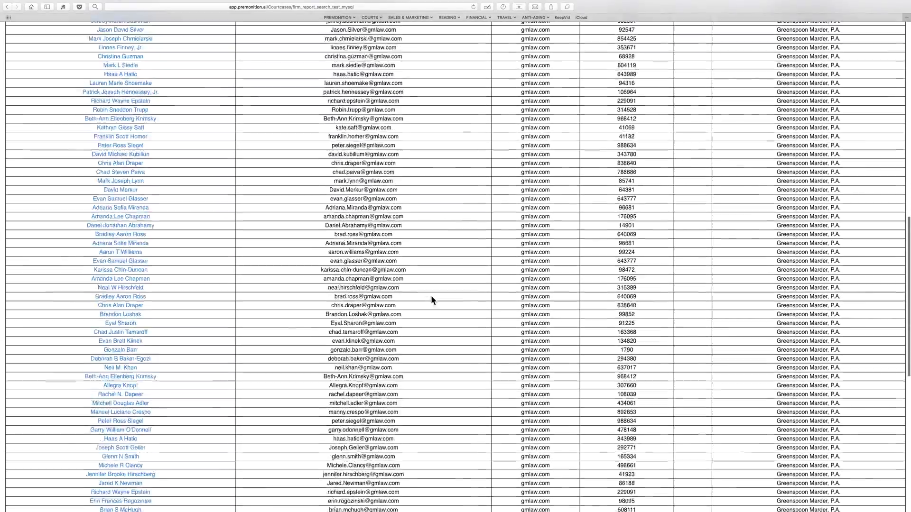
scroll(432, 296, "down", 10)
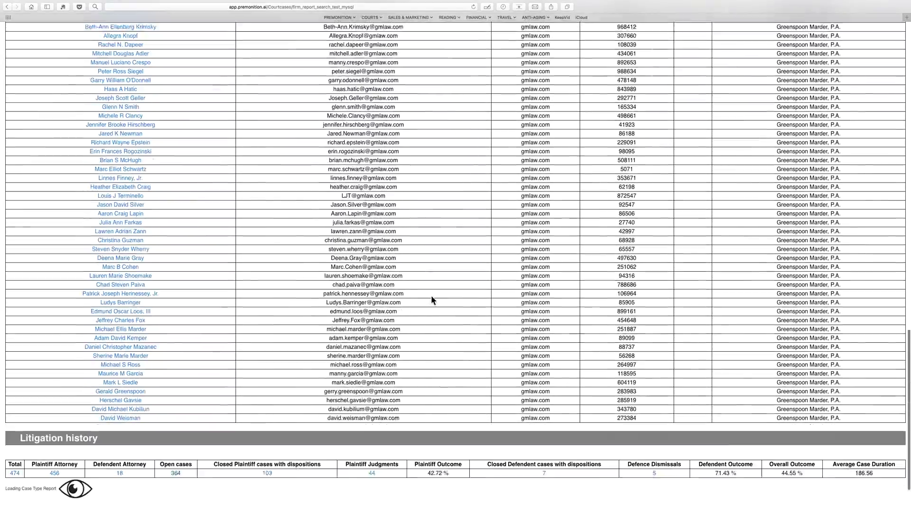
scroll(431, 295, "up", 5)
scroll(431, 295, "down", 7)
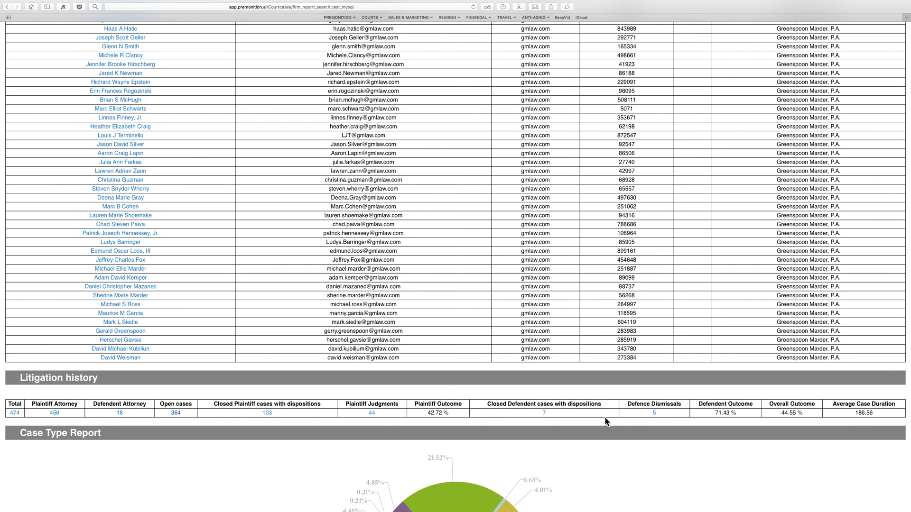
left_click_drag(705, 412, 740, 413)
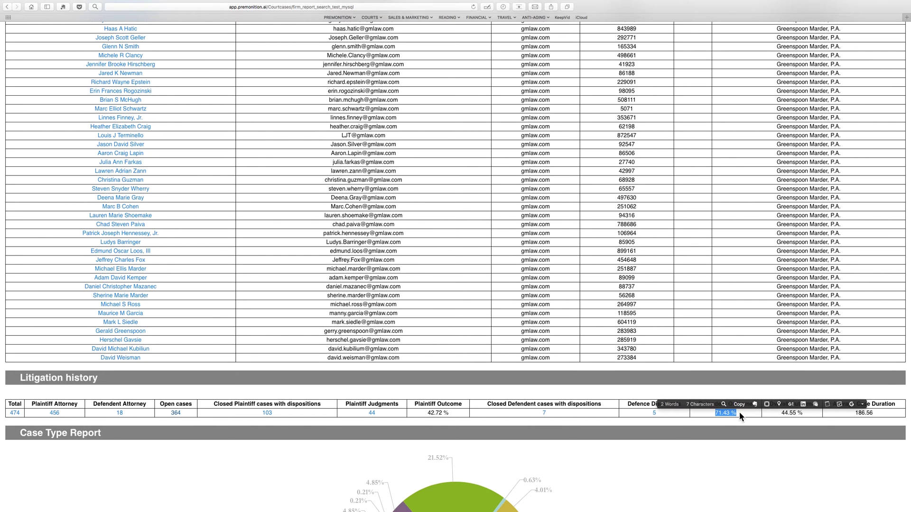
left_click_drag(839, 411, 884, 414)
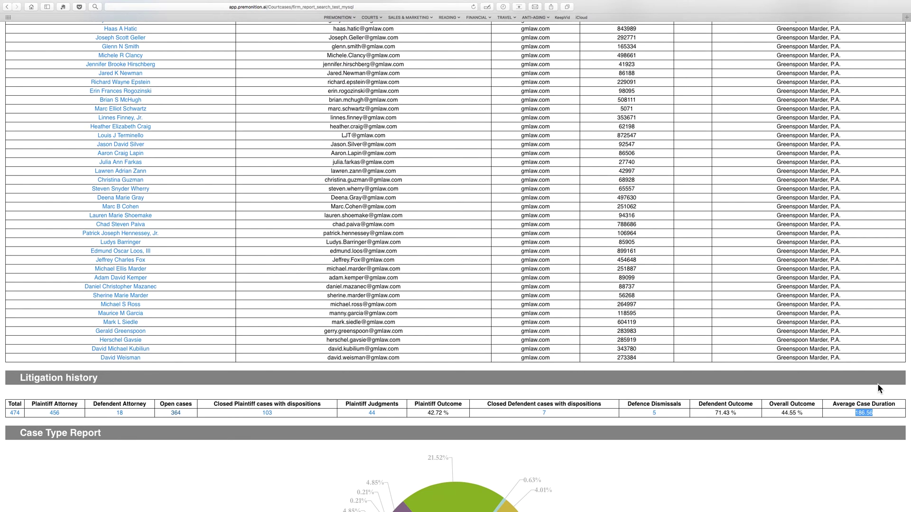
scroll(698, 377, "down", 5)
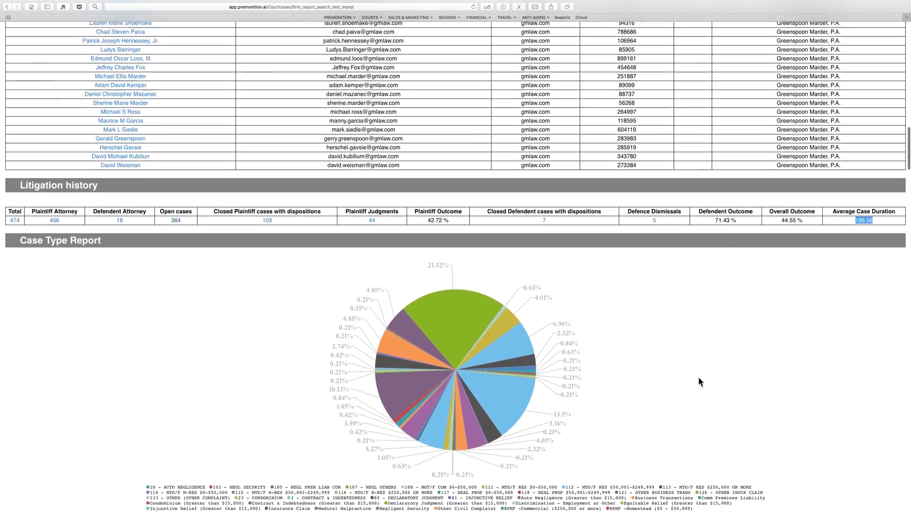
scroll(698, 382, "down", 1)
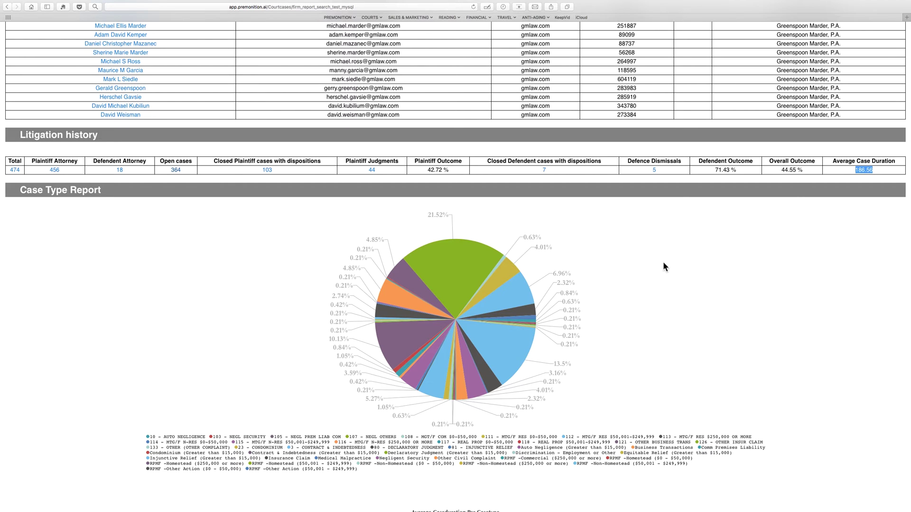
mouse_move(455, 248)
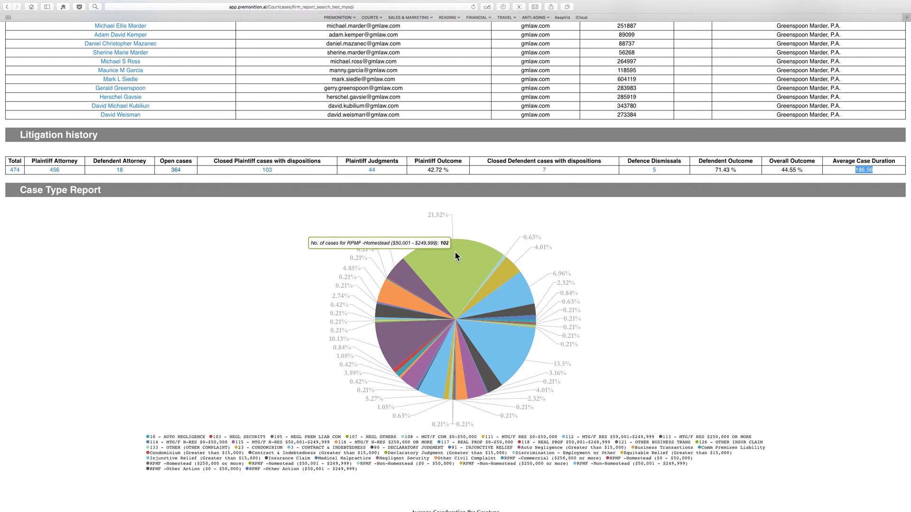
mouse_move(503, 284)
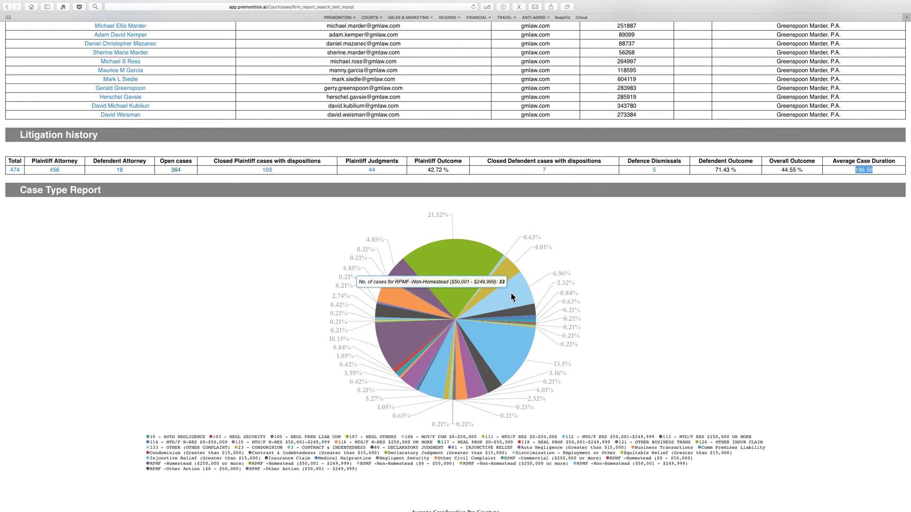
mouse_move(516, 330)
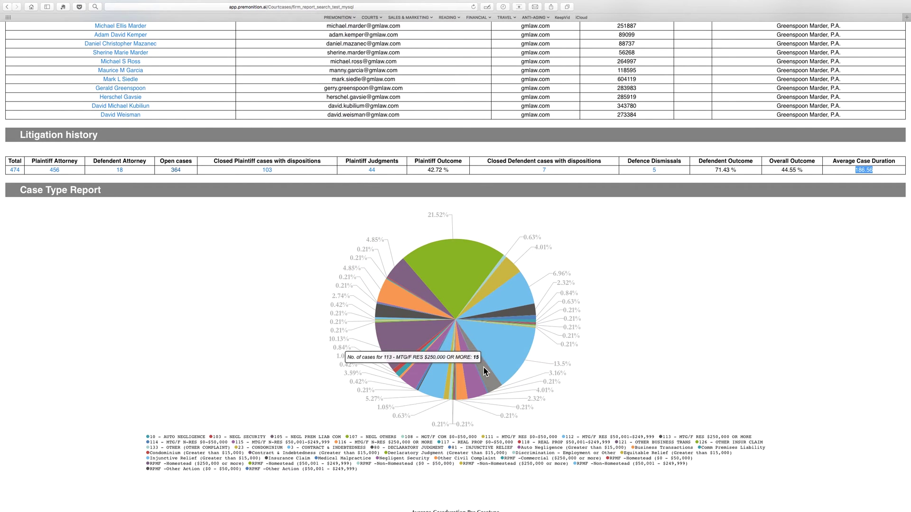
mouse_move(440, 367)
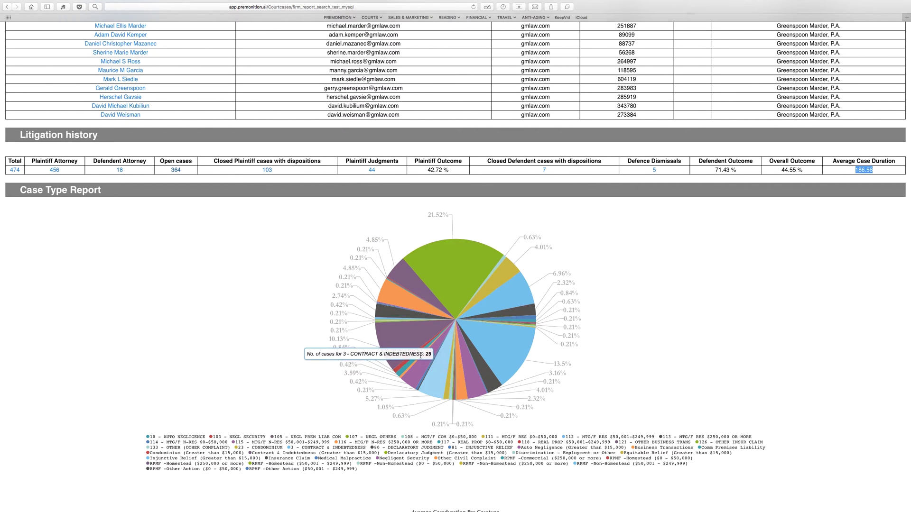
mouse_move(421, 319)
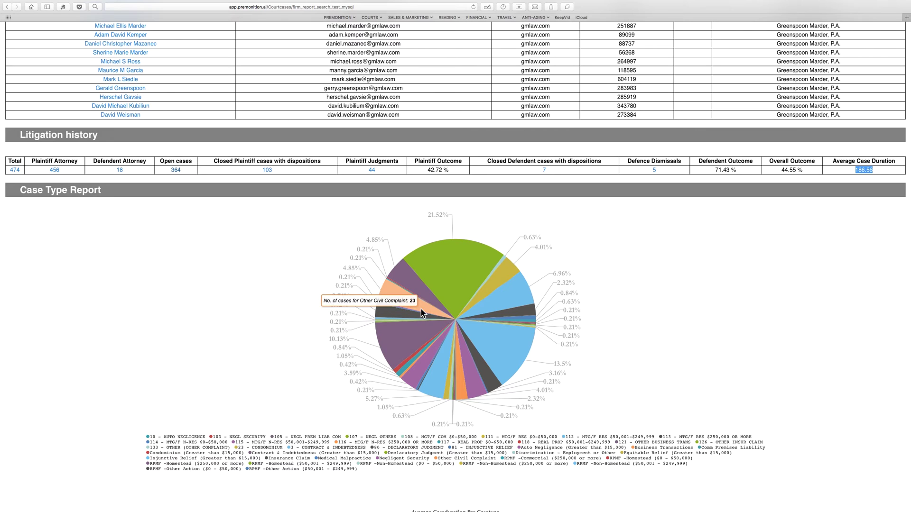
mouse_move(431, 298)
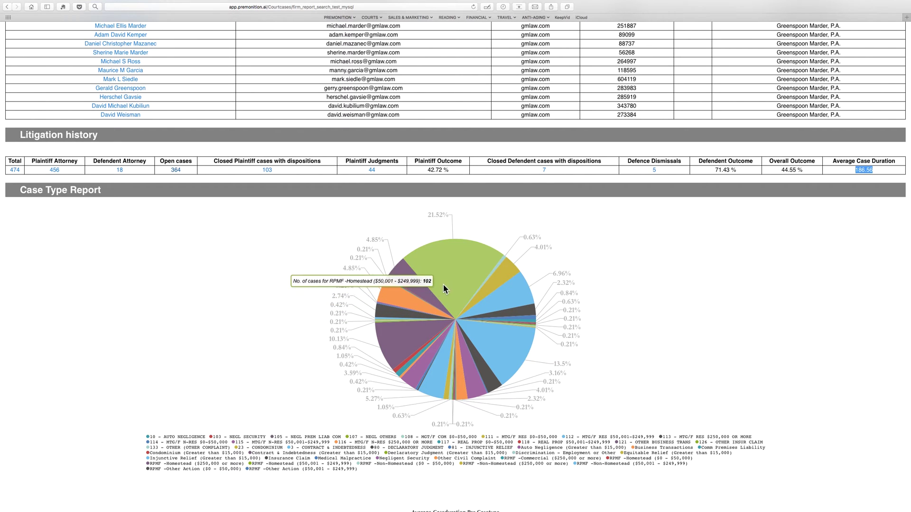
mouse_move(477, 334)
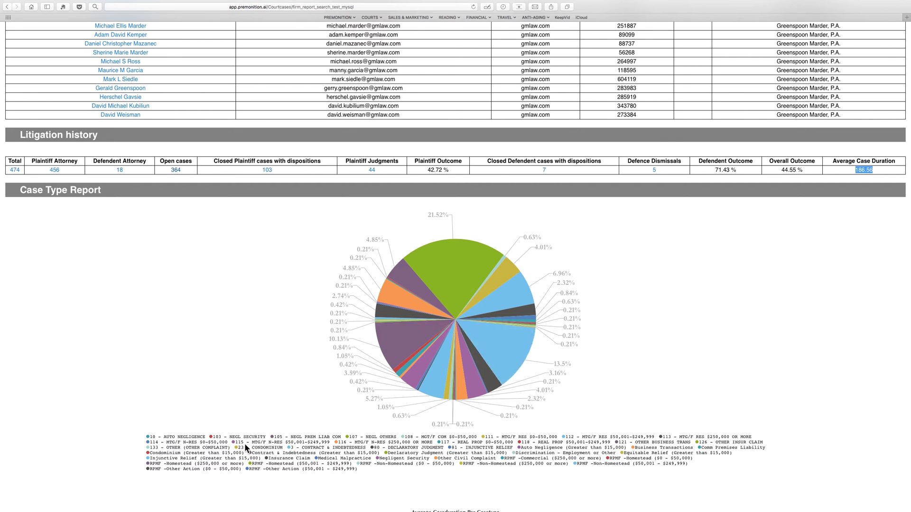
mouse_move(510, 354)
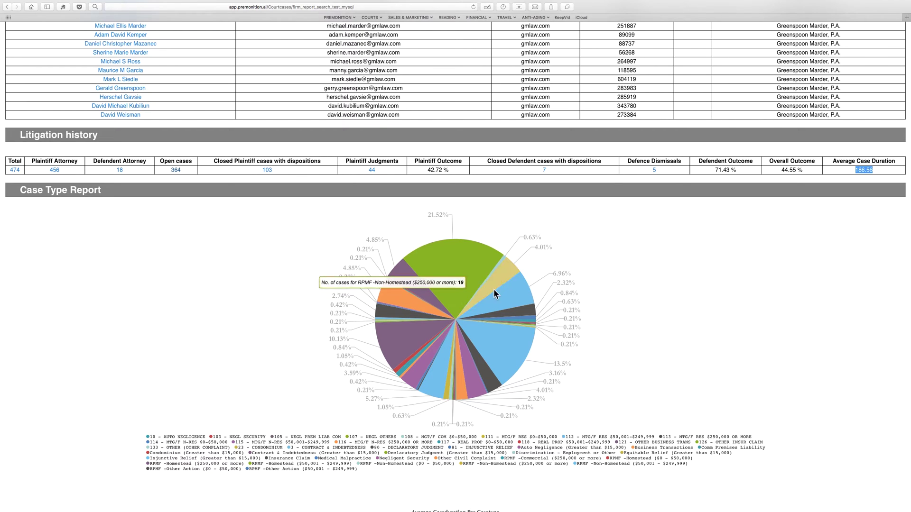
- Scroll to the Average Caseduration Per Casetype chart and read competitor, overall and firm bar values
scroll(621, 306, "down", 15)
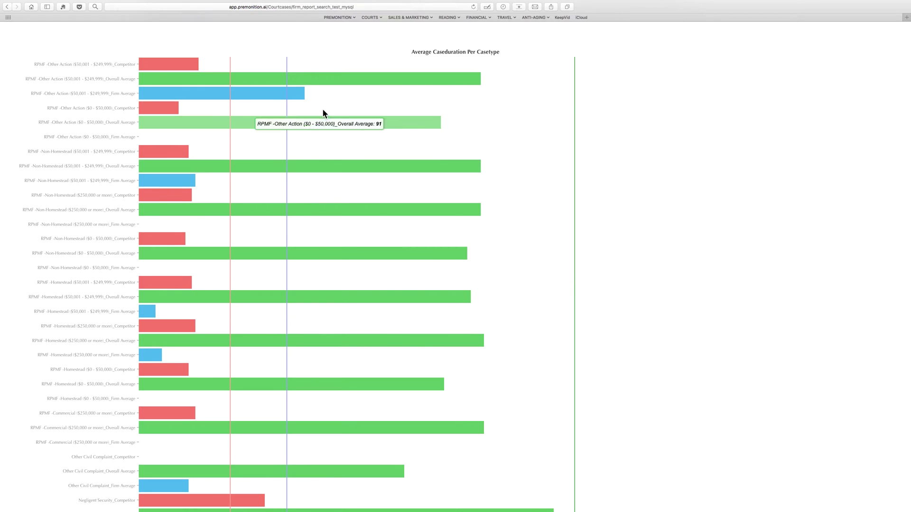
mouse_move(302, 98)
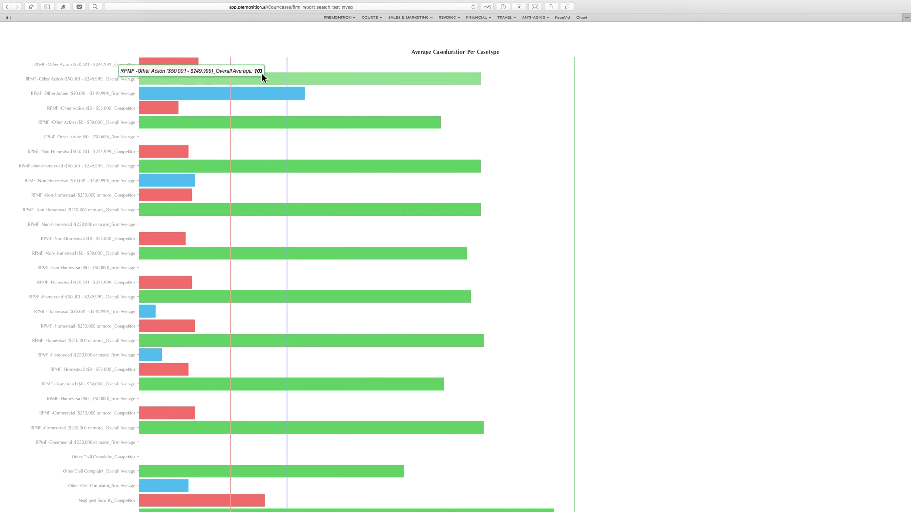
mouse_move(190, 65)
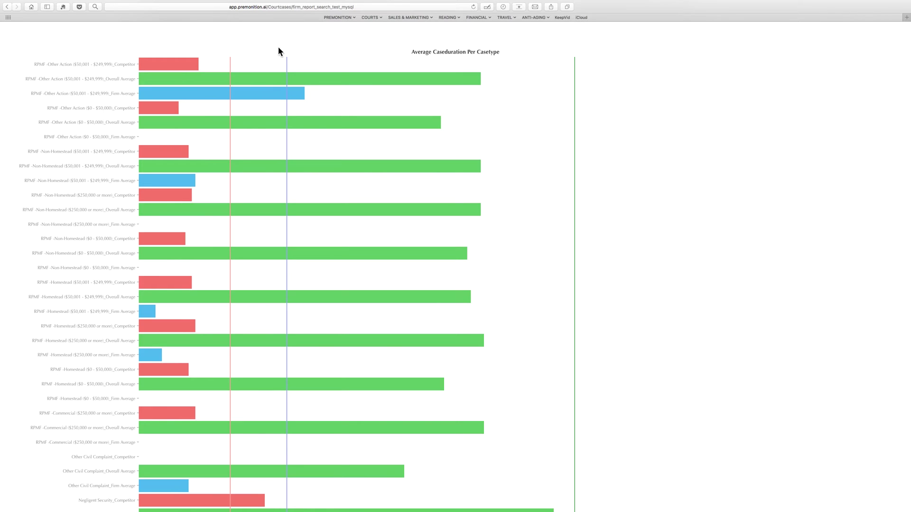
mouse_move(178, 66)
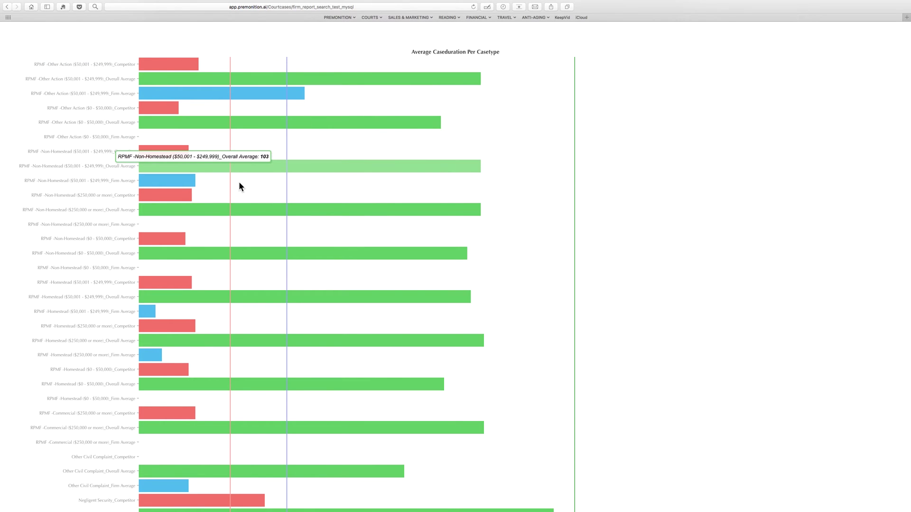
- Scroll further through the case-duration bar chart, reading bar tooltips
scroll(451, 220, "down", 10)
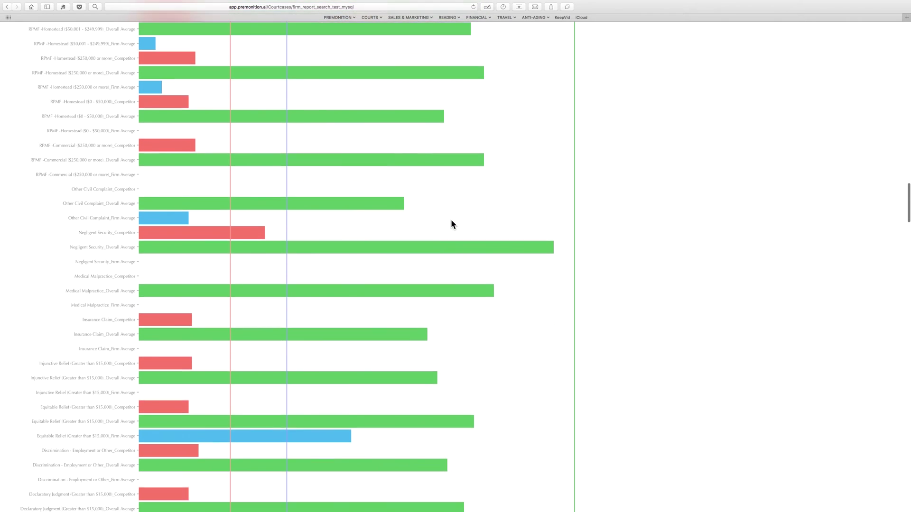
scroll(451, 223, "down", 5)
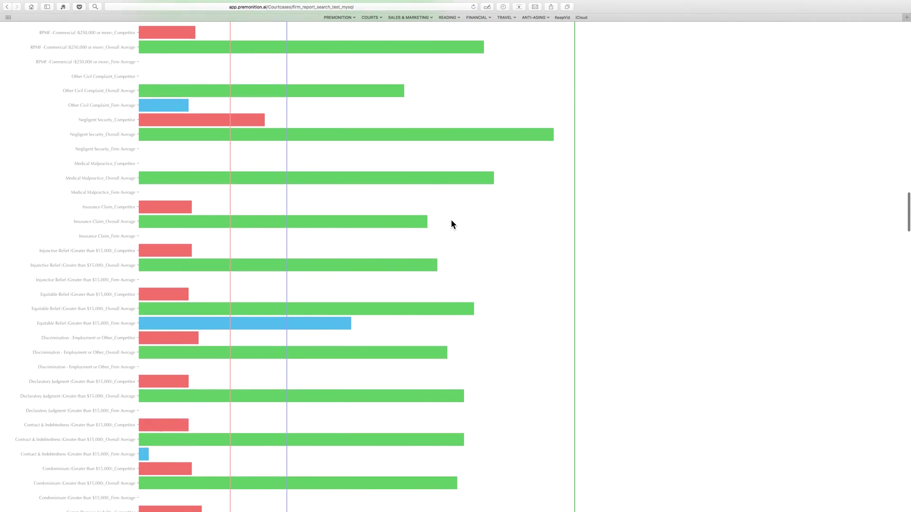
scroll(451, 223, "down", 3)
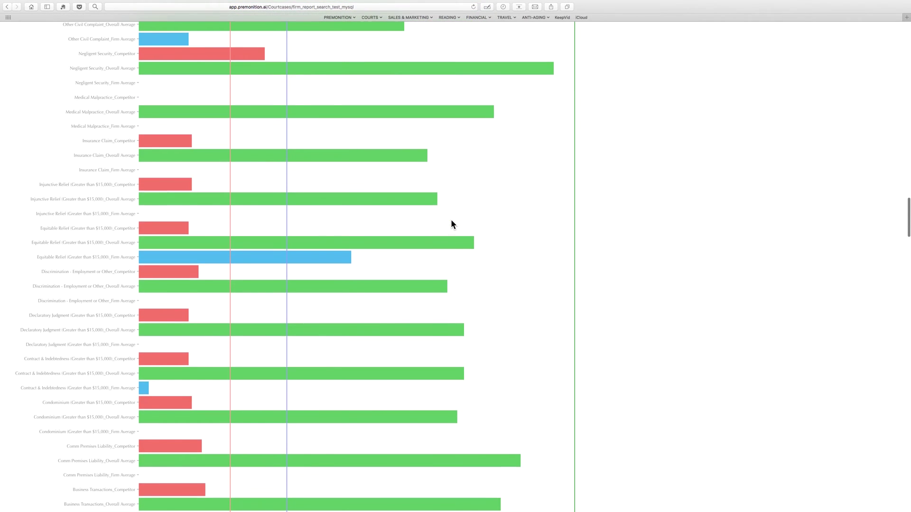
scroll(450, 223, "down", 2)
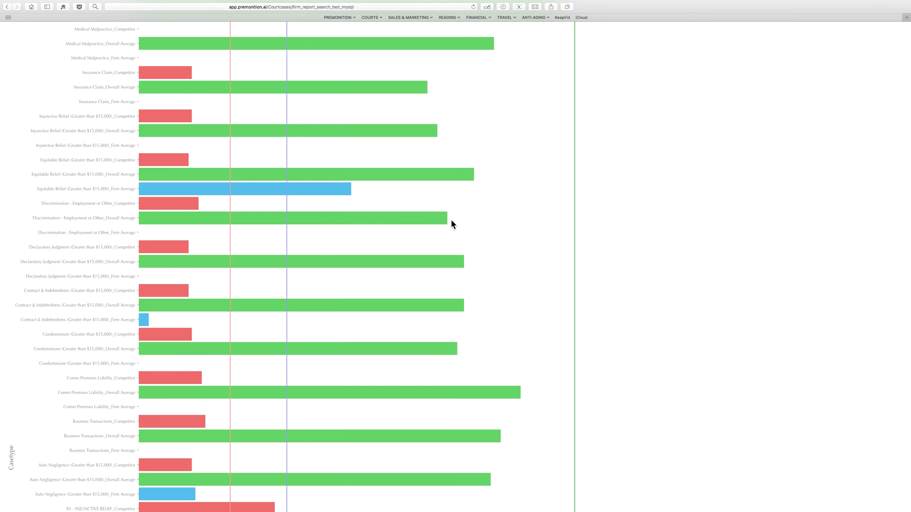
scroll(451, 219, "down", 3)
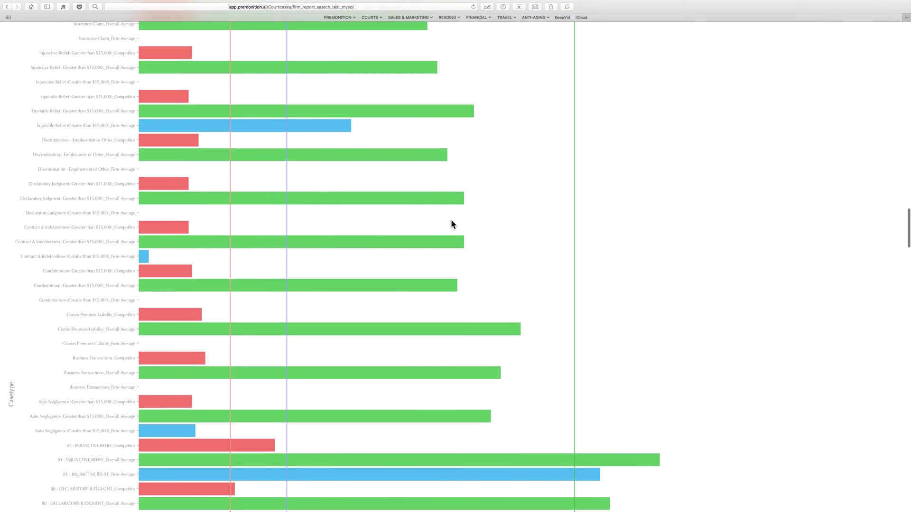
mouse_move(192, 224)
mouse_move(146, 241)
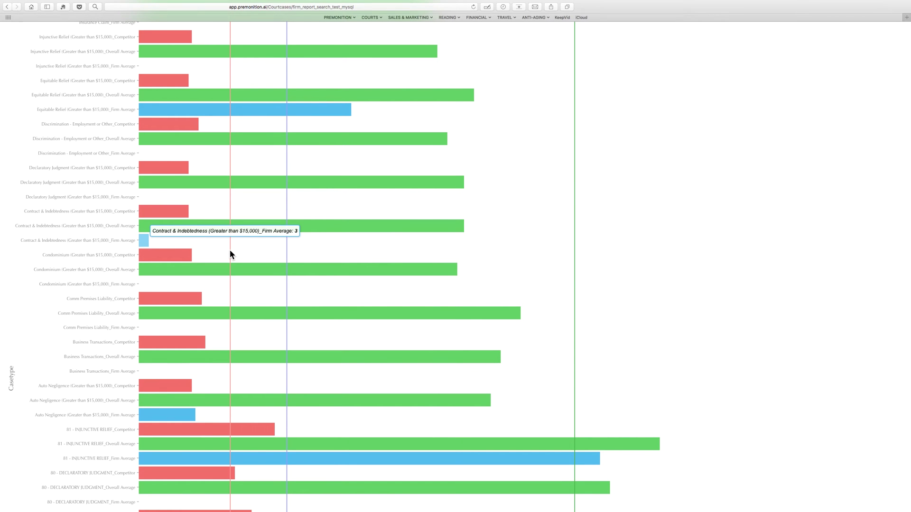
- Continue down to the Casetype table of total cases, closed percentages and outcomes
scroll(565, 258, "down", 5)
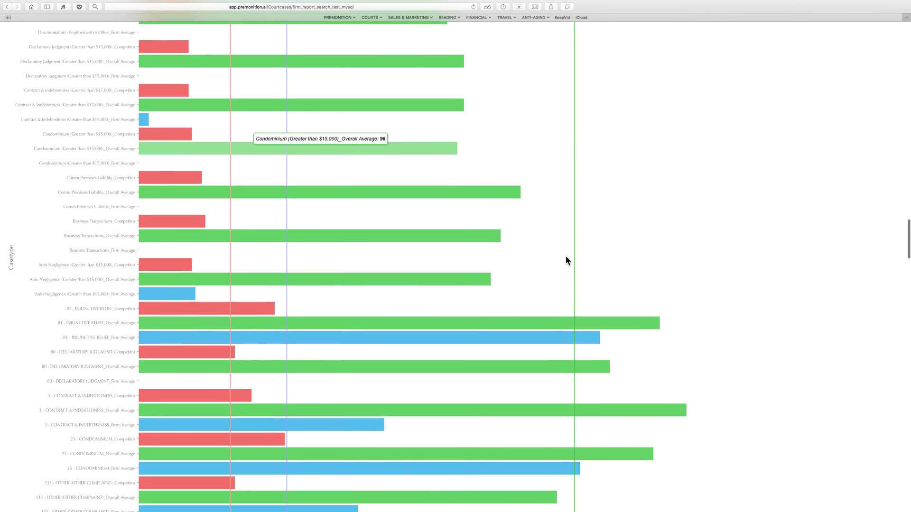
scroll(566, 257, "down", 7)
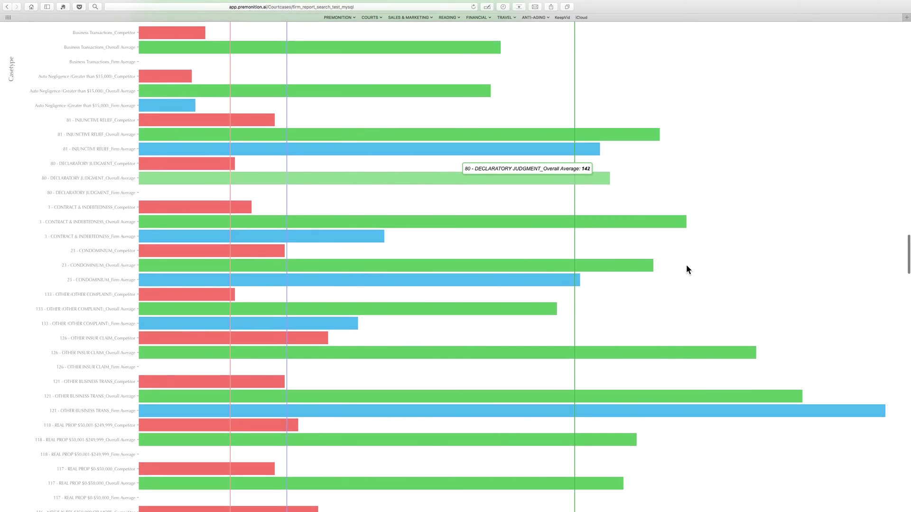
scroll(688, 270, "down", 4)
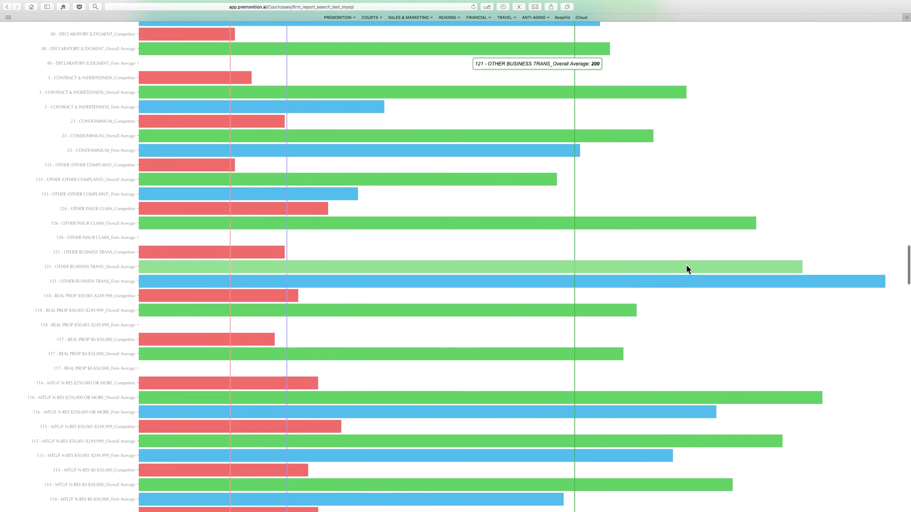
scroll(687, 266, "down", 1)
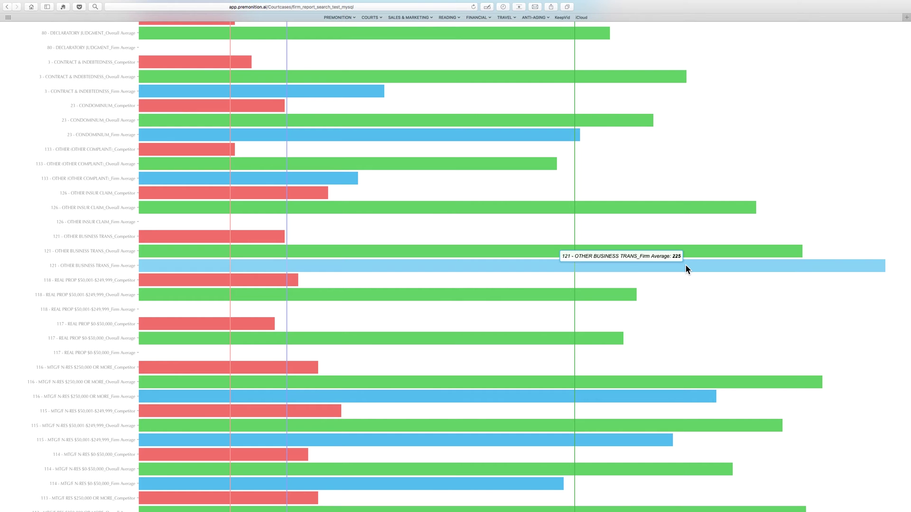
scroll(693, 271, "down", 5)
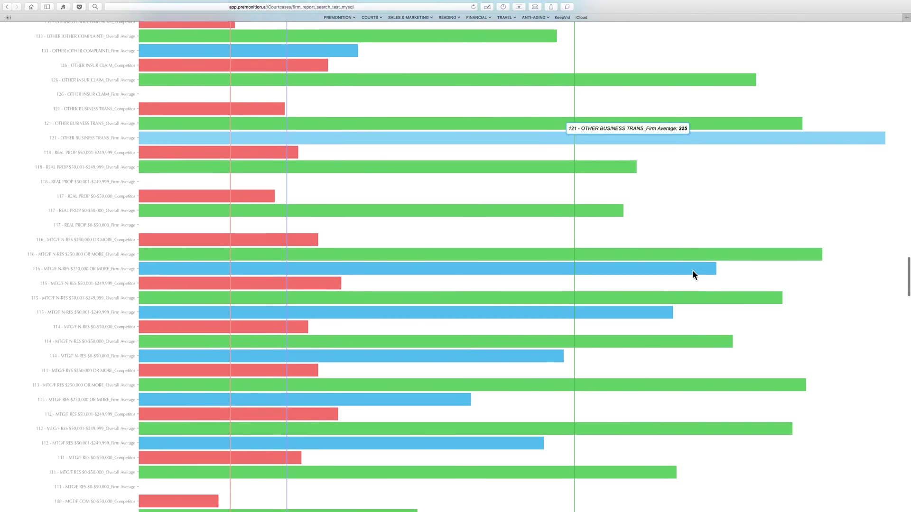
scroll(693, 271, "down", 10)
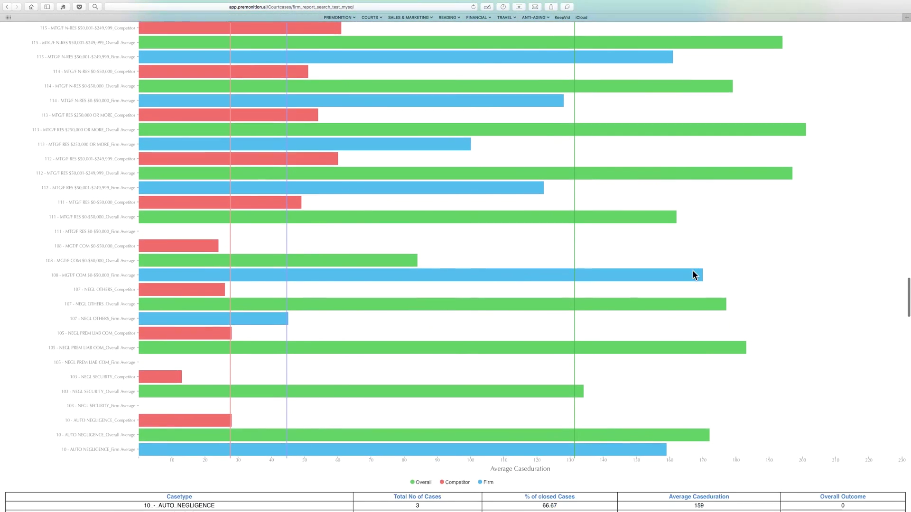
scroll(693, 272, "down", 12)
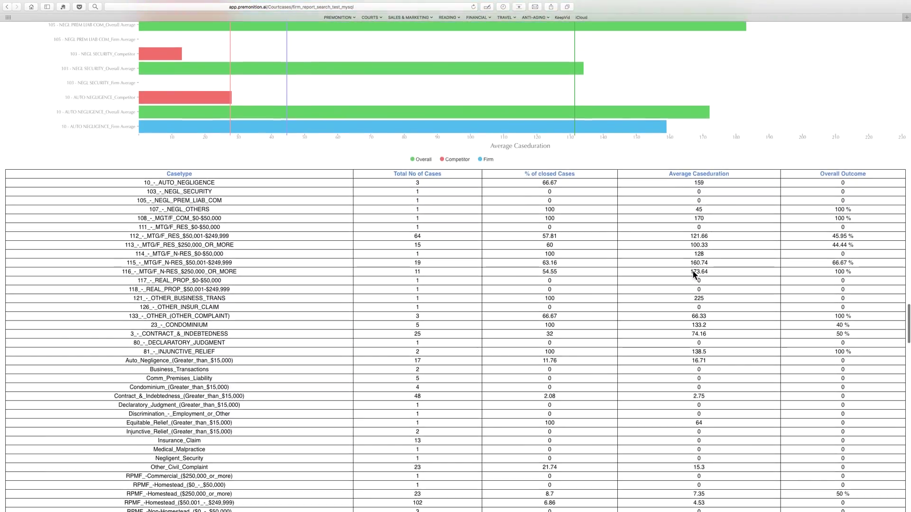
- Highlight the 66.67 % outcome for case type 115, then the 0 outcome for AUTO_NEGLIGENCE
scroll(693, 271, "down", 3)
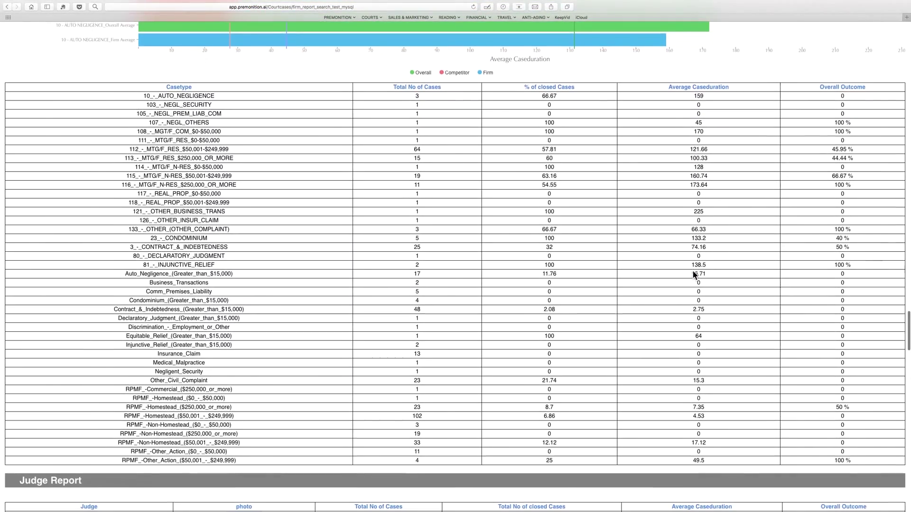
scroll(693, 271, "up", 1)
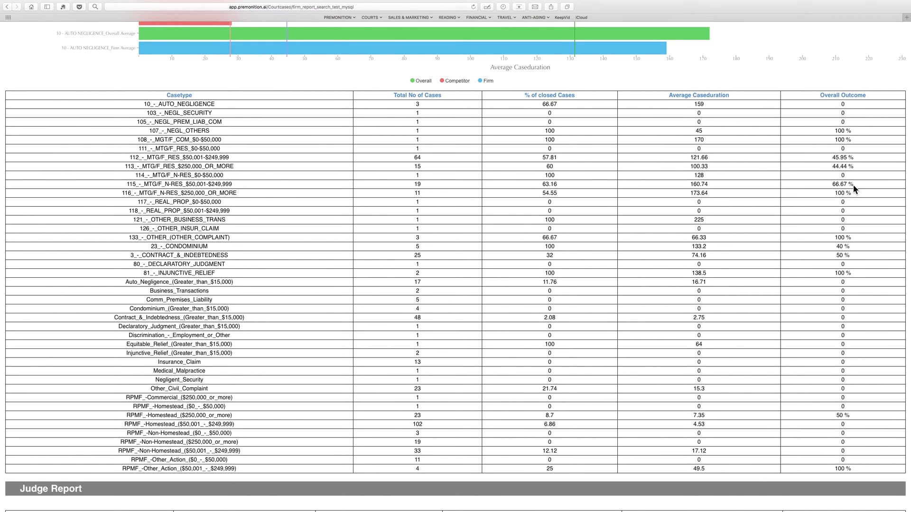
left_click_drag(855, 184, 834, 193)
left_click(845, 104)
left_click_drag(844, 103, 835, 106)
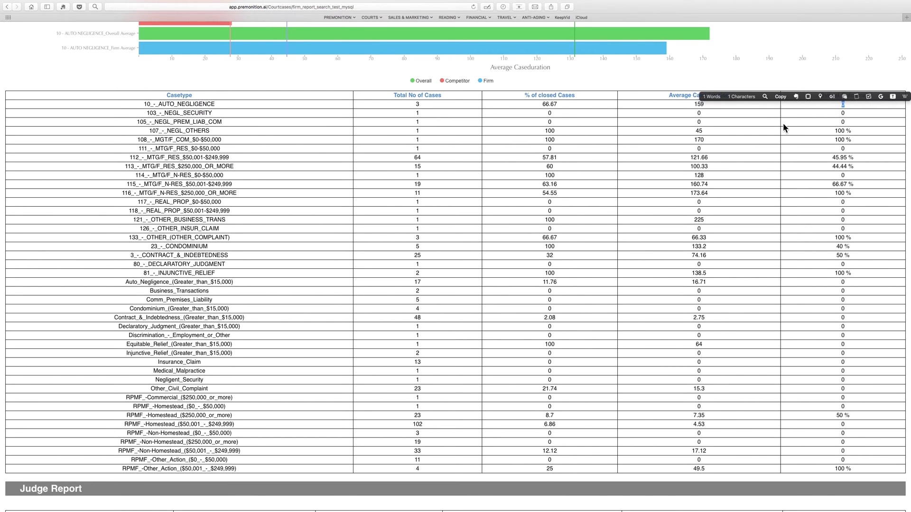
scroll(783, 123, "down", 3)
scroll(783, 128, "down", 5)
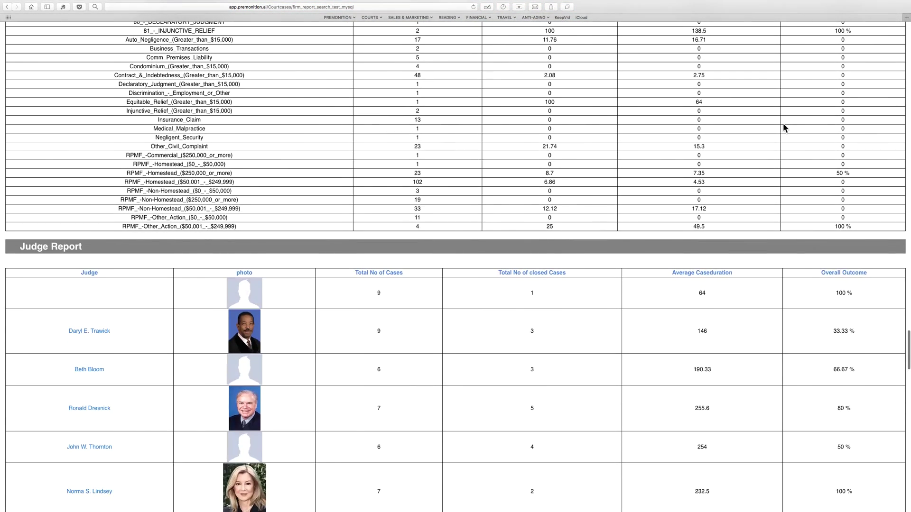
scroll(784, 127, "down", 3)
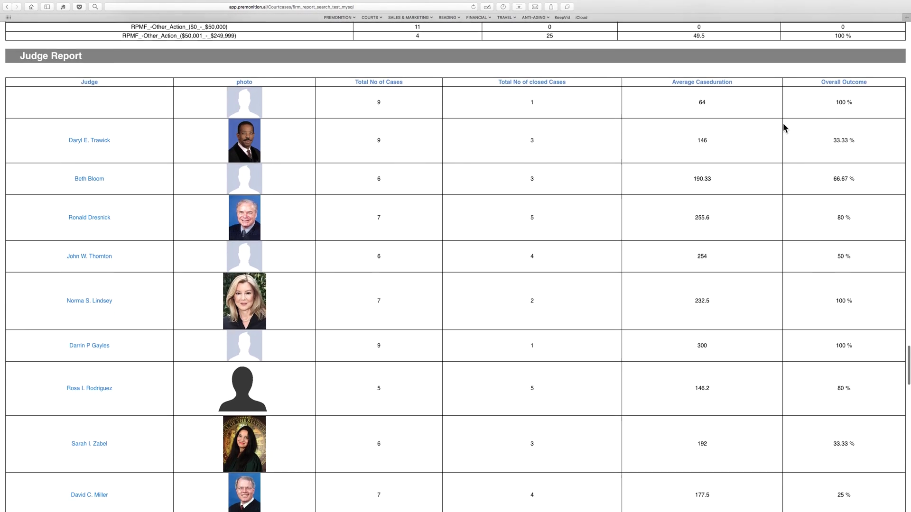
scroll(784, 127, "down", 2)
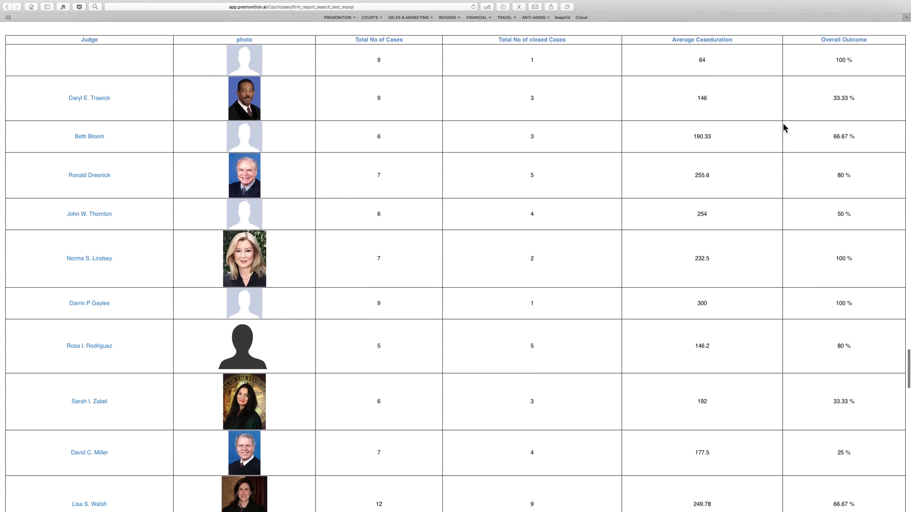
scroll(784, 127, "down", 1)
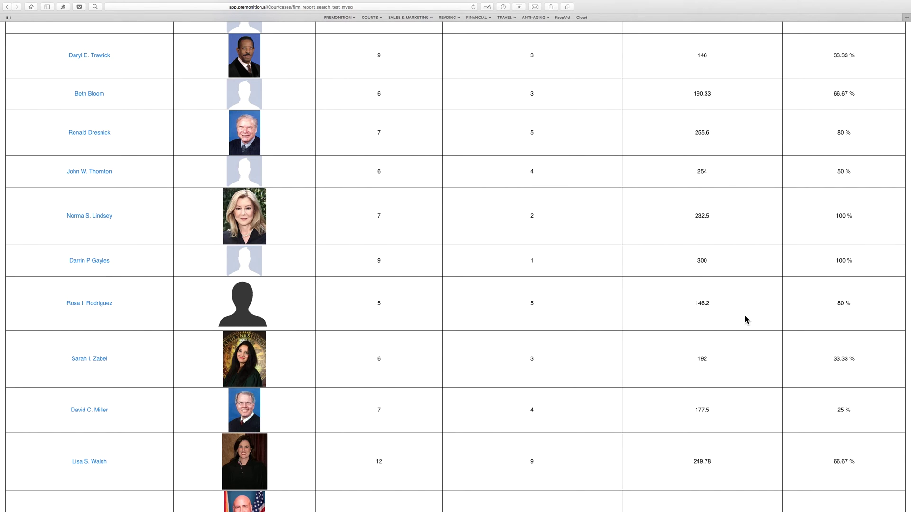
scroll(745, 316, "down", 1)
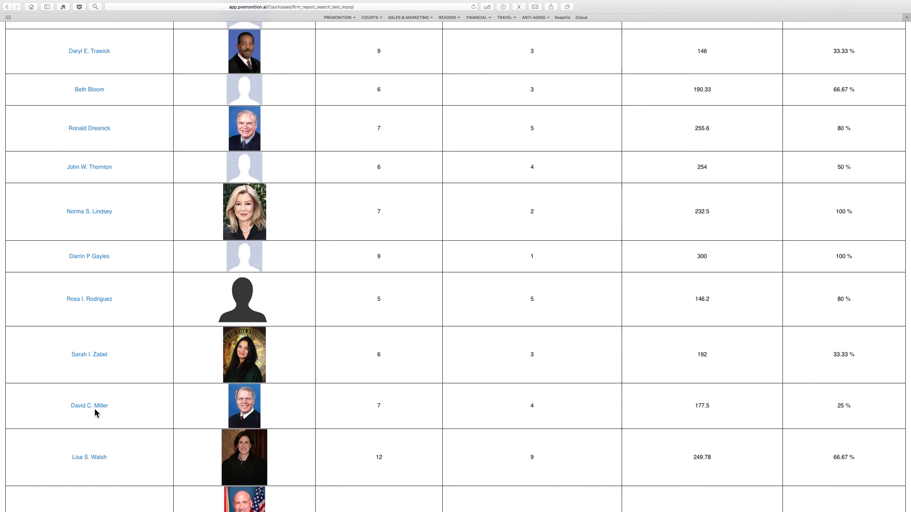
scroll(706, 301, "down", 5)
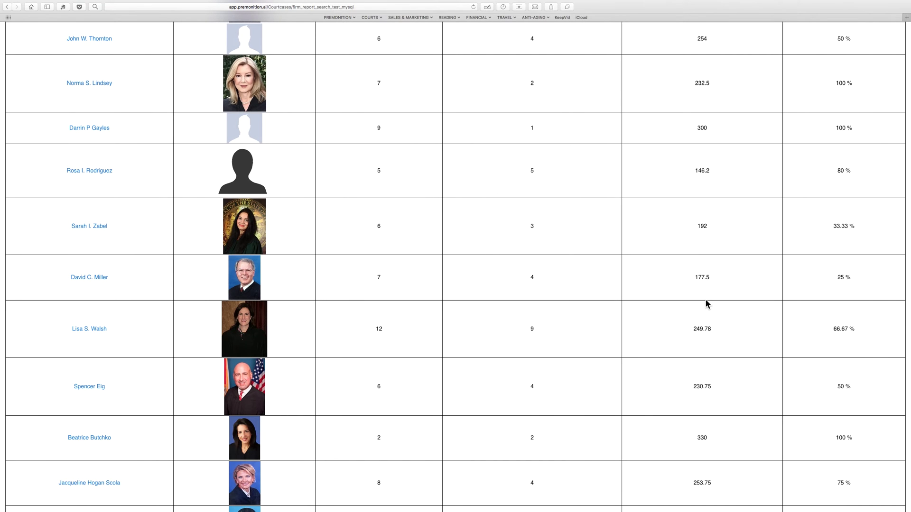
scroll(706, 300, "down", 3)
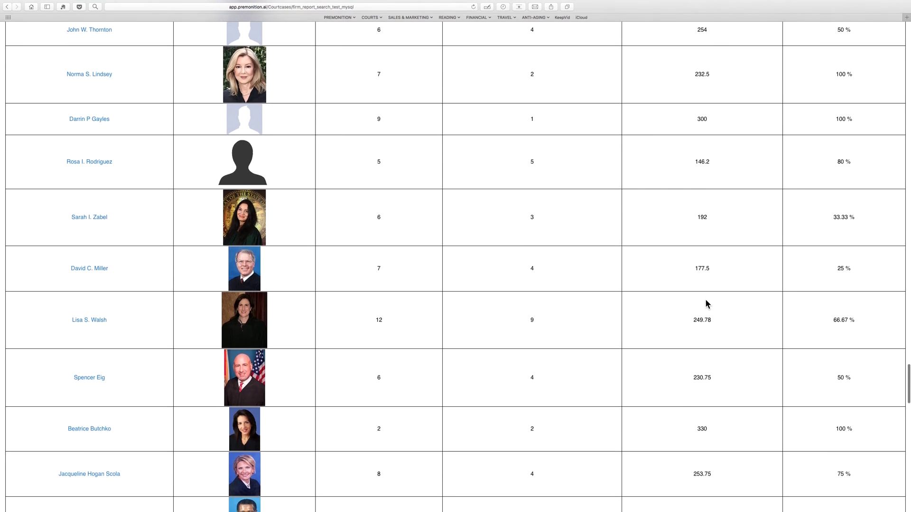
scroll(705, 301, "down", 4)
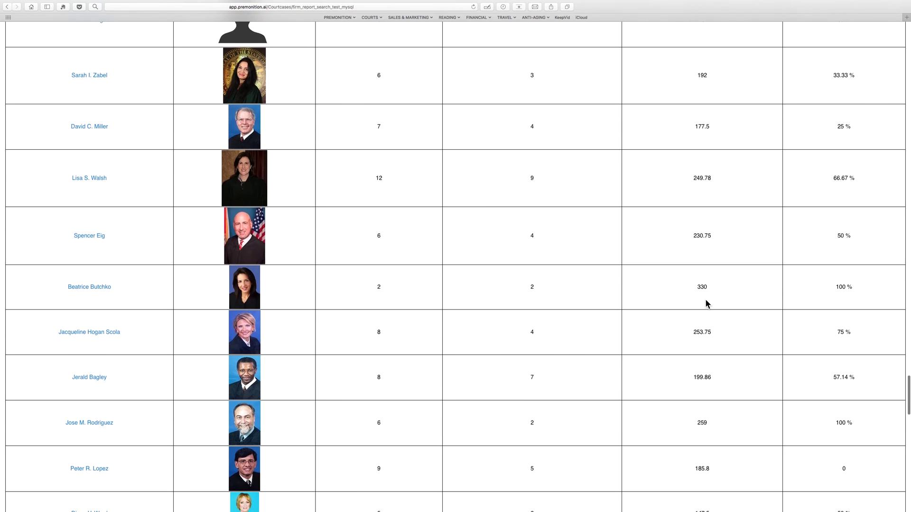
scroll(706, 301, "down", 2)
scroll(705, 304, "down", 2)
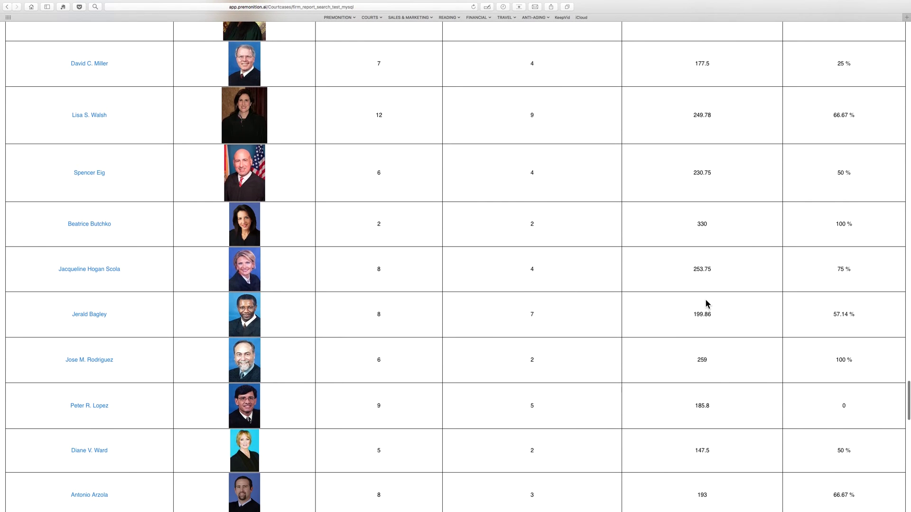
scroll(706, 304, "down", 3)
scroll(706, 301, "down", 5)
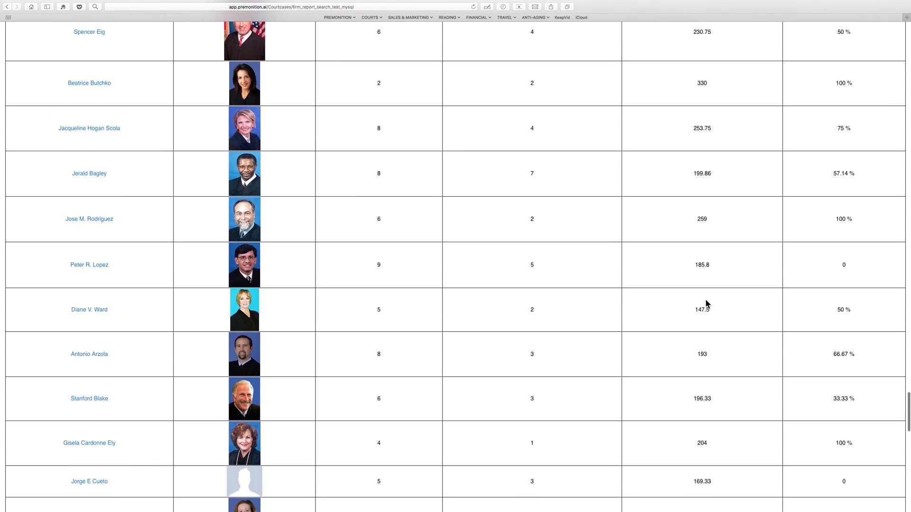
scroll(705, 299, "down", 5)
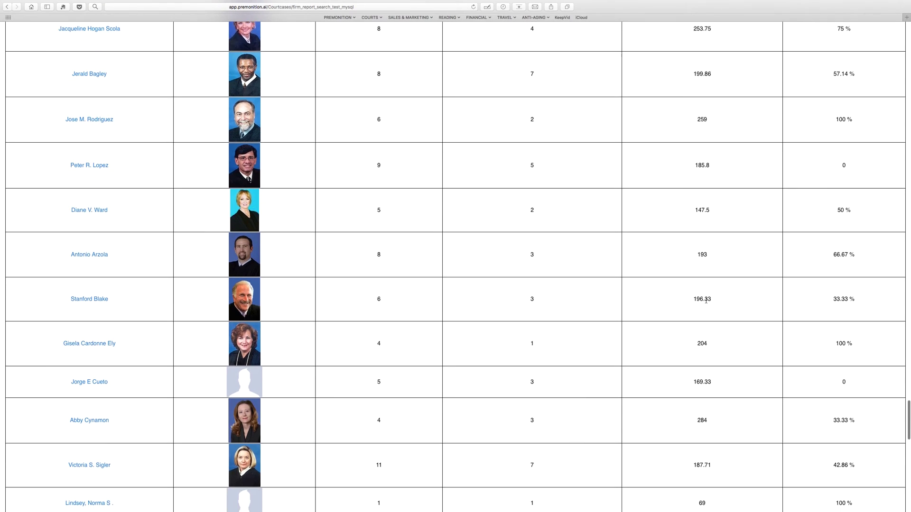
scroll(706, 300, "down", 5)
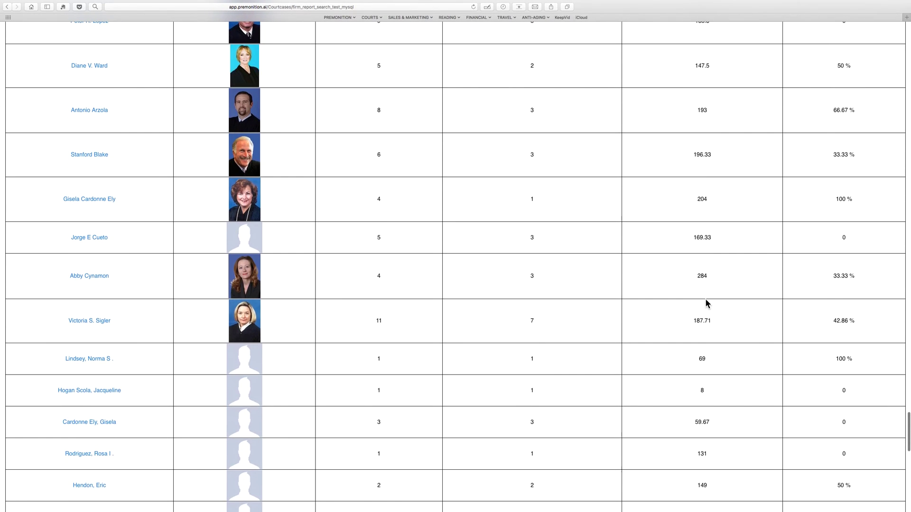
scroll(705, 299, "down", 12)
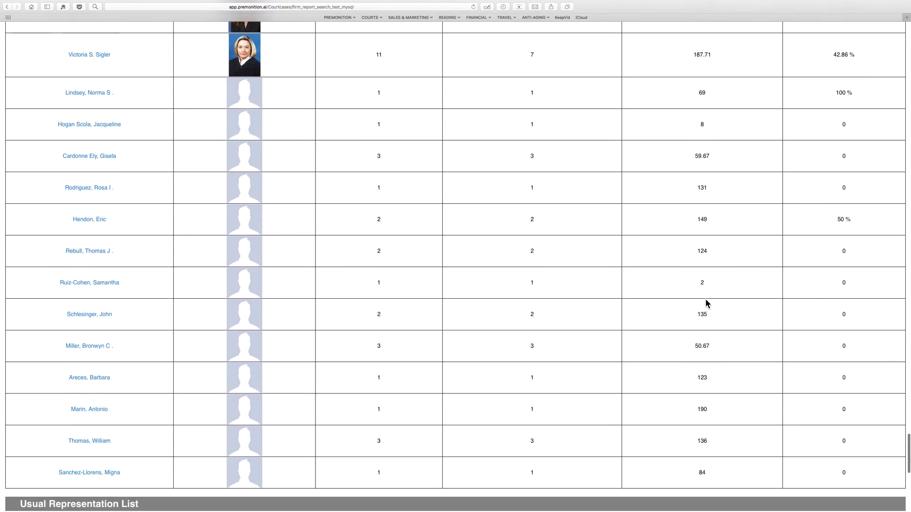
- Highlight the US BANK NATIONAL ASSOCIATION row and its 80 % overall outcome in the Usual Representation List
scroll(706, 300, "down", 4)
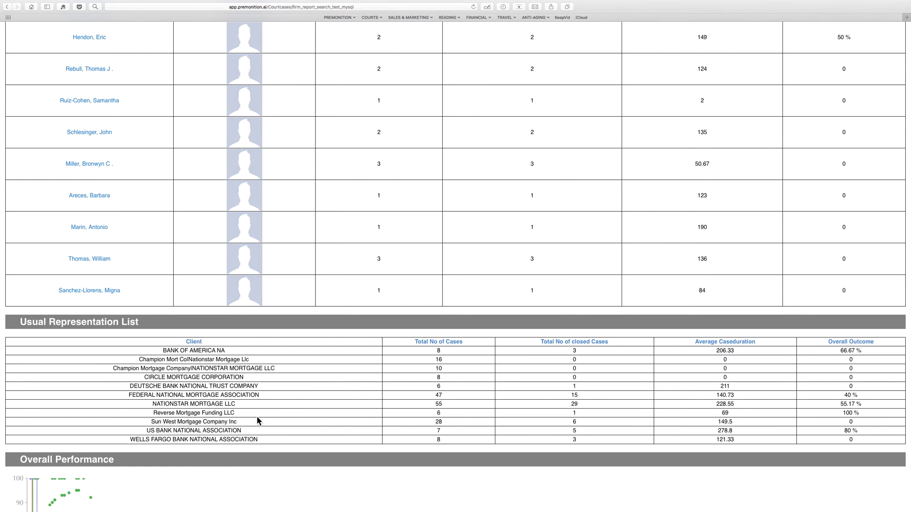
left_click_drag(259, 428, 186, 431)
left_click_drag(860, 431, 839, 432)
scroll(797, 389, "down", 8)
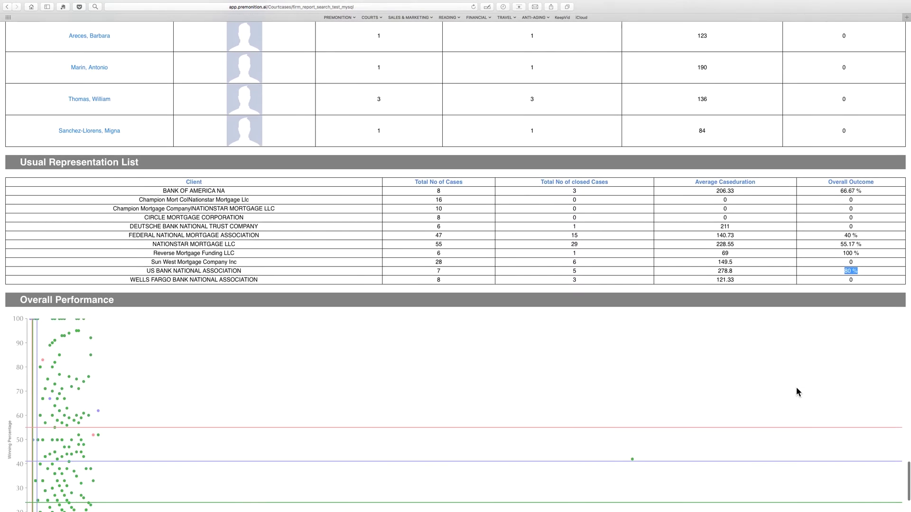
scroll(797, 389, "down", 4)
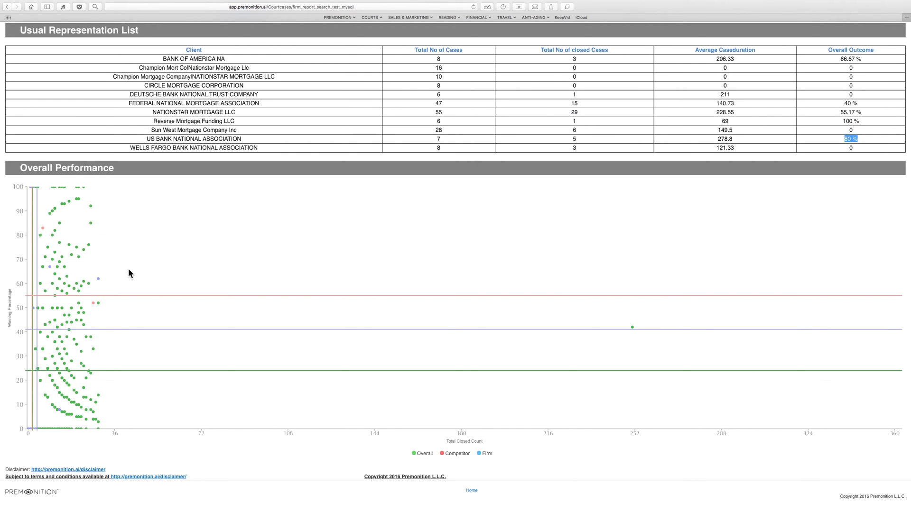
- Filter the report by case type 112 - MTG/F RES $50,001-$249,999 and rerun the search
mouse_move(102, 278)
scroll(287, 345, "up", 3)
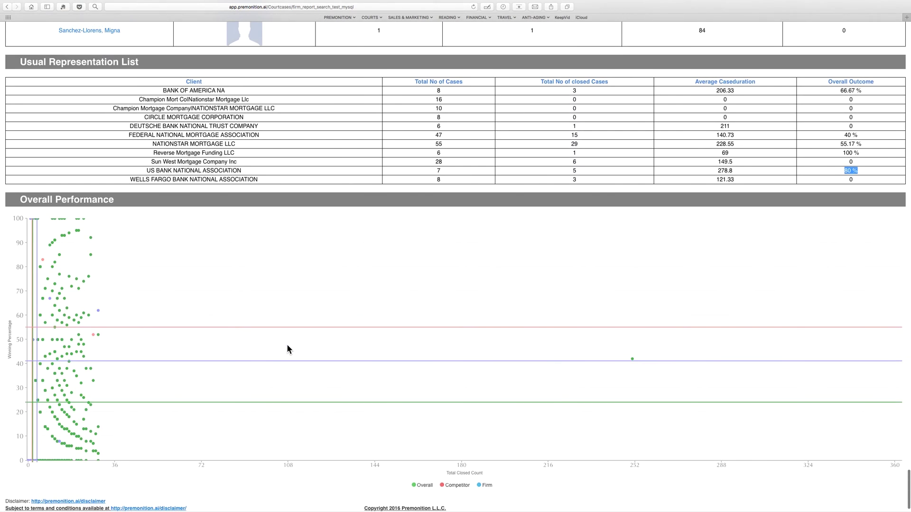
scroll(287, 345, "up", 15)
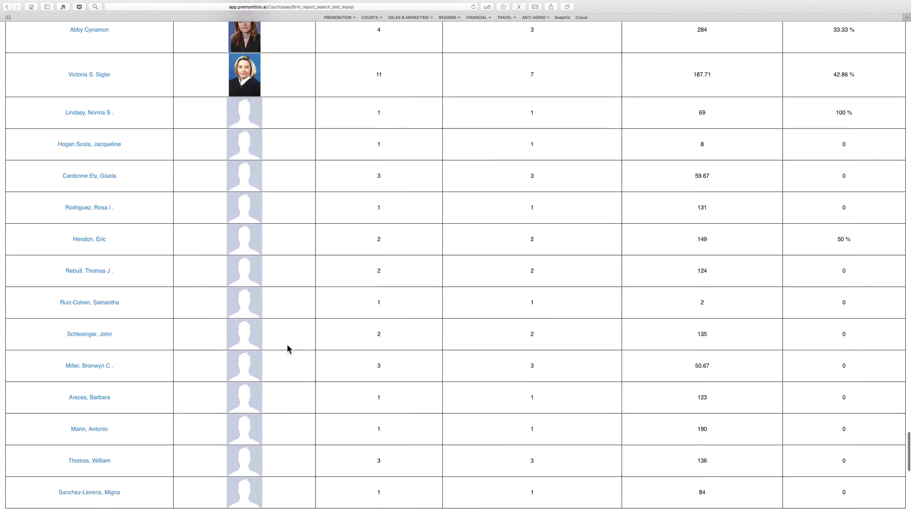
scroll(288, 346, "up", 20)
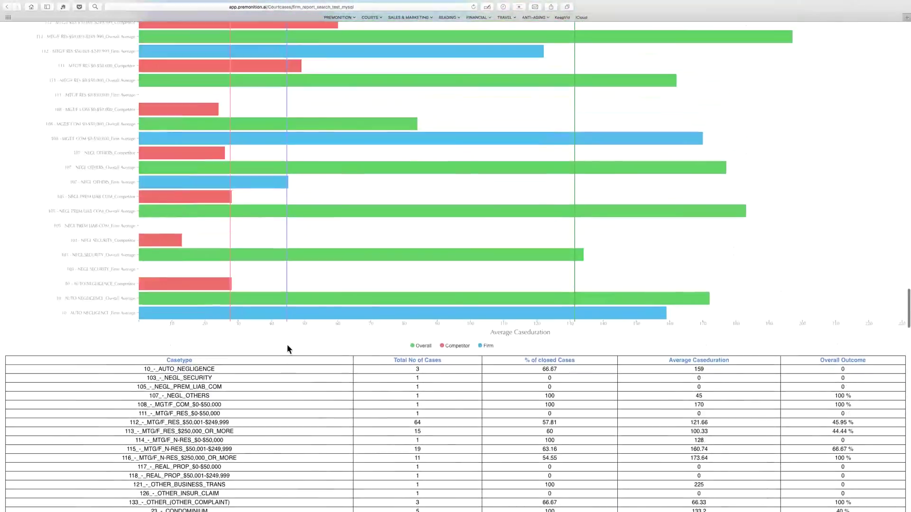
scroll(288, 345, "up", 20)
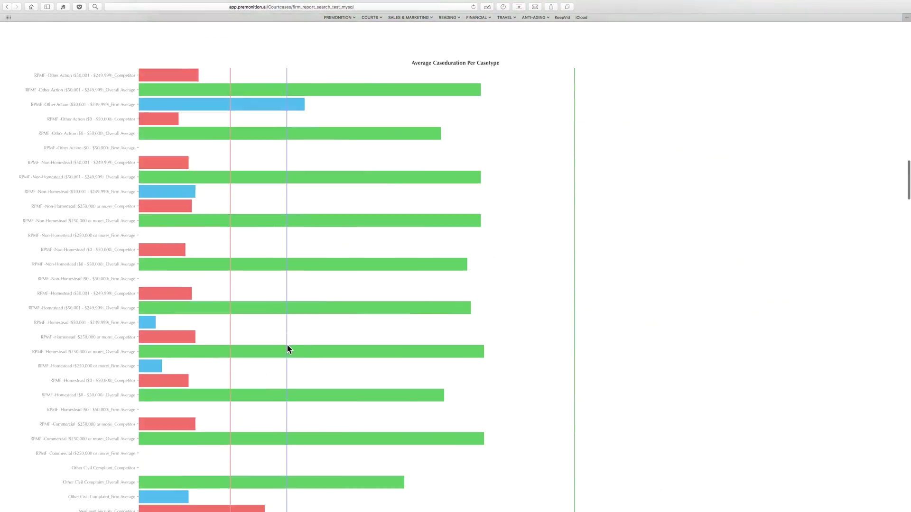
scroll(286, 343, "up", 10)
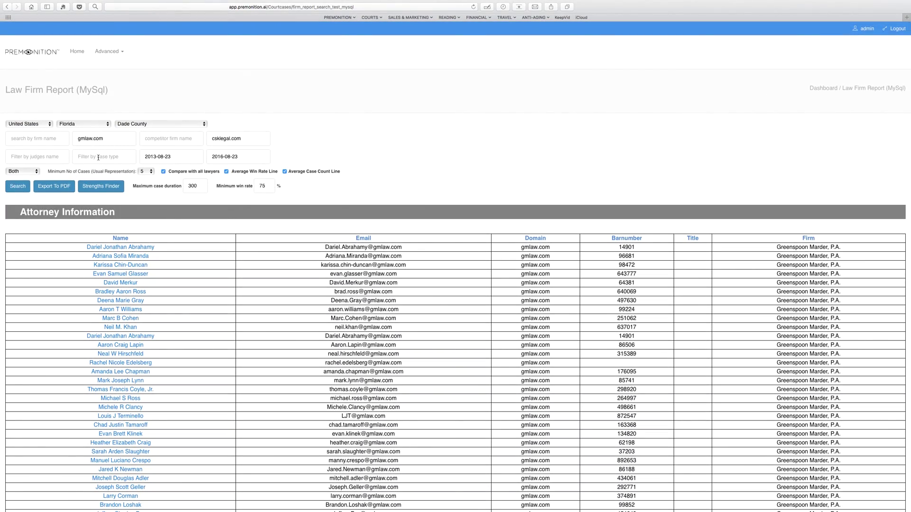
left_click(98, 158)
type("112")
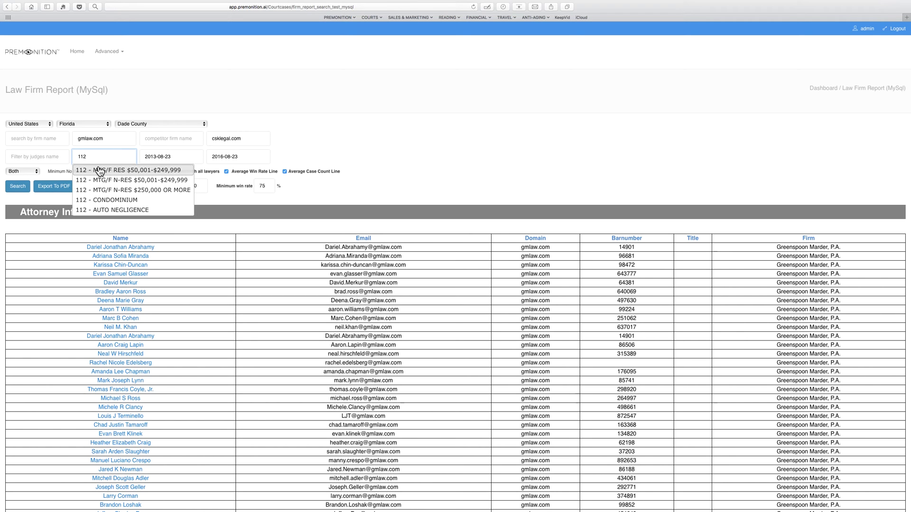
left_click(98, 171)
type("11")
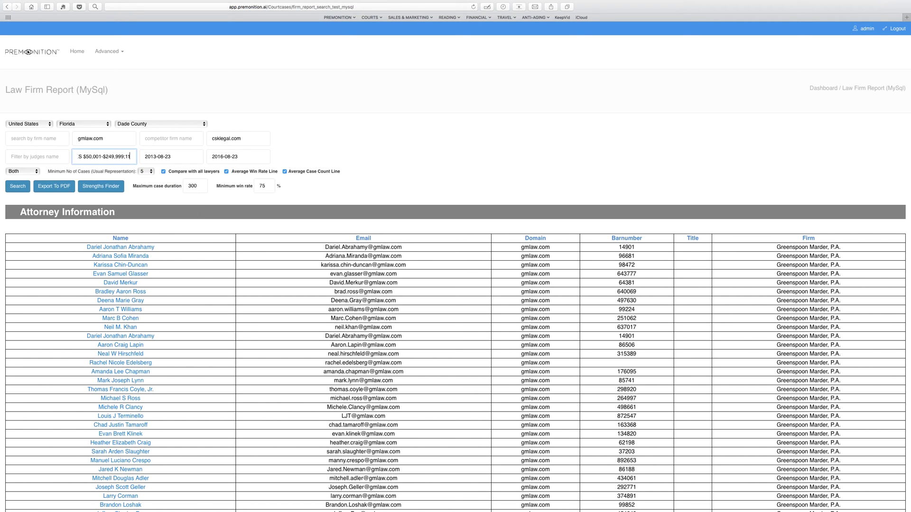
type("5")
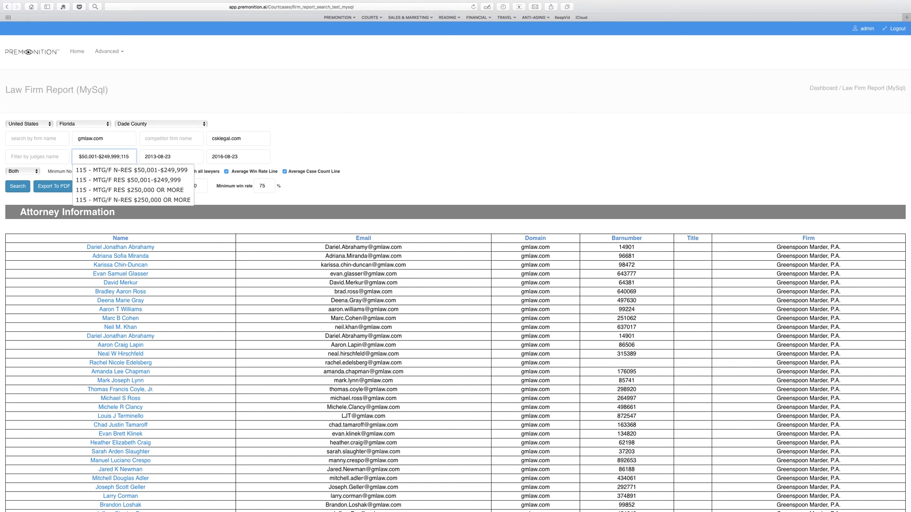
left_click(103, 172)
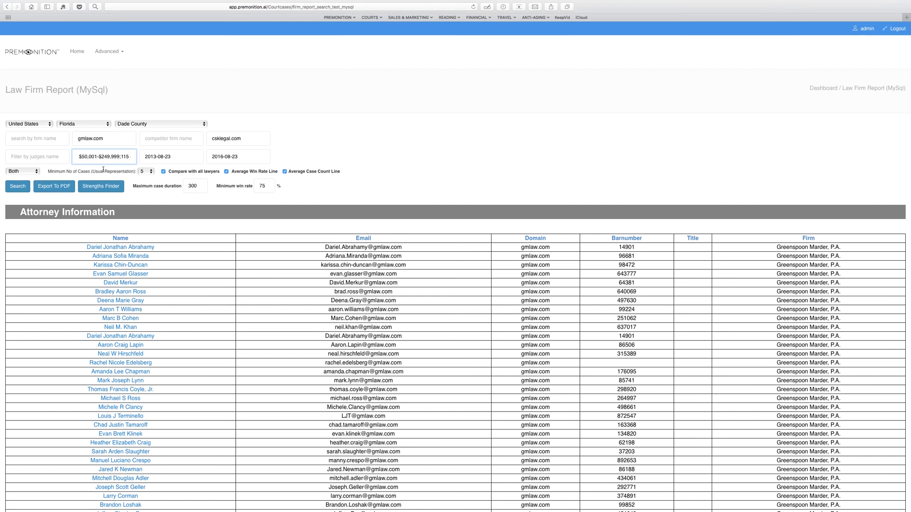
left_click(17, 187)
- Scroll past the attorney list to Litigation history: 83 cases, 51.02 % outcome, 221.22 average duration
scroll(425, 158, "down", 10)
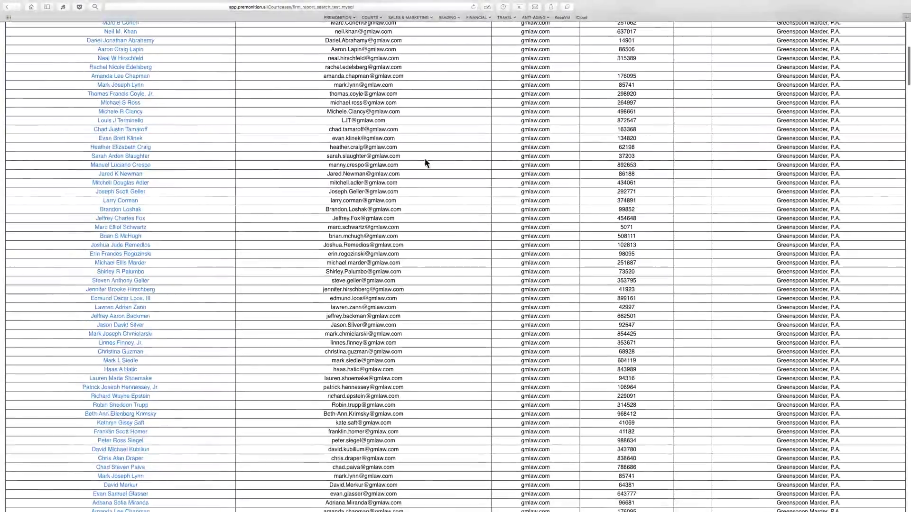
scroll(426, 161, "down", 5)
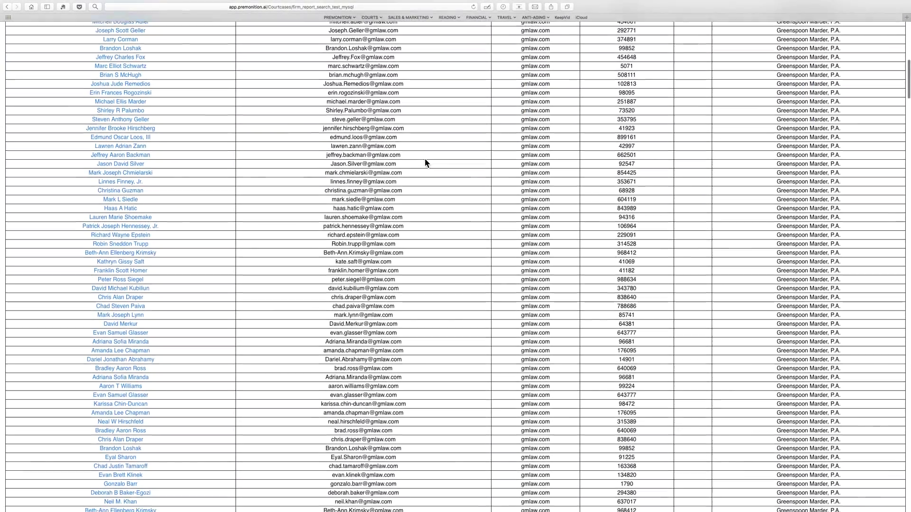
scroll(425, 160, "down", 4)
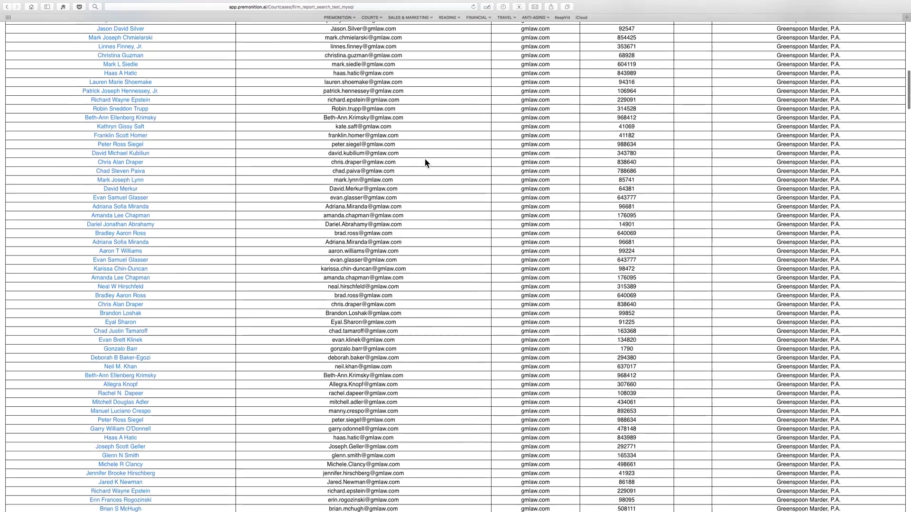
scroll(425, 159, "down", 4)
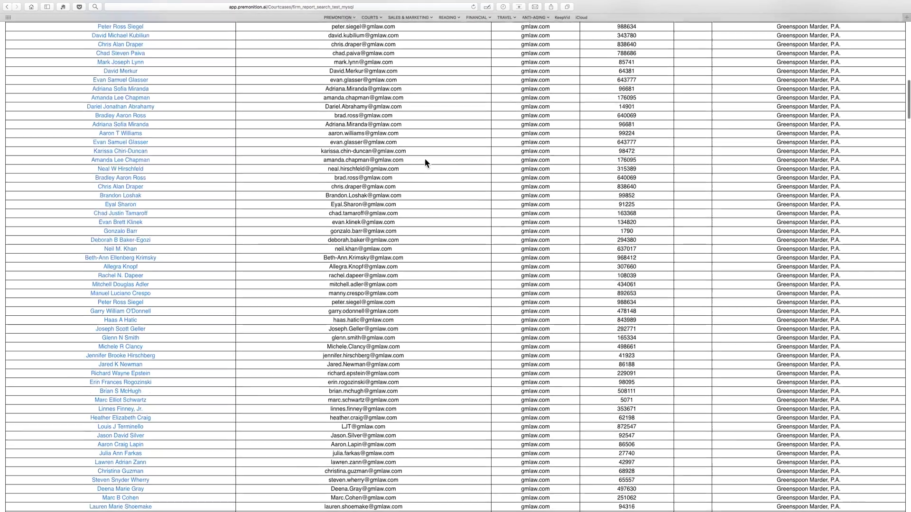
scroll(426, 160, "down", 5)
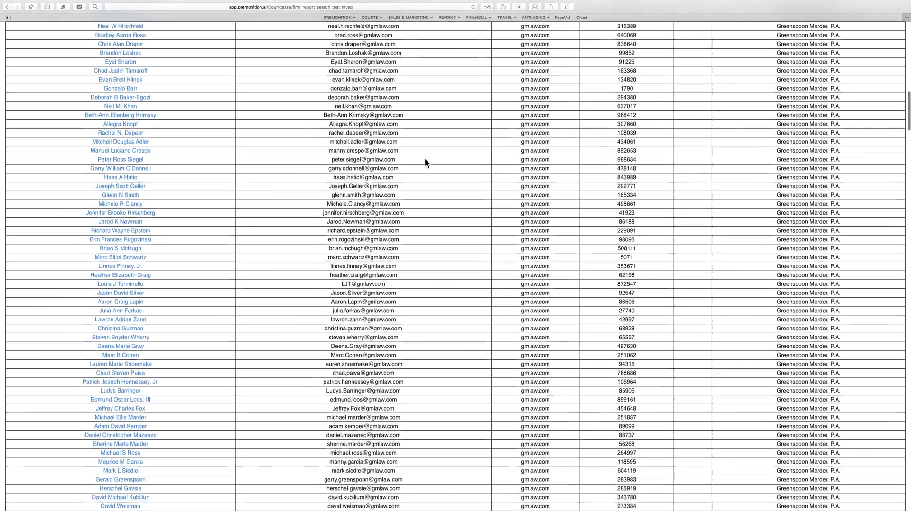
scroll(425, 163, "down", 3)
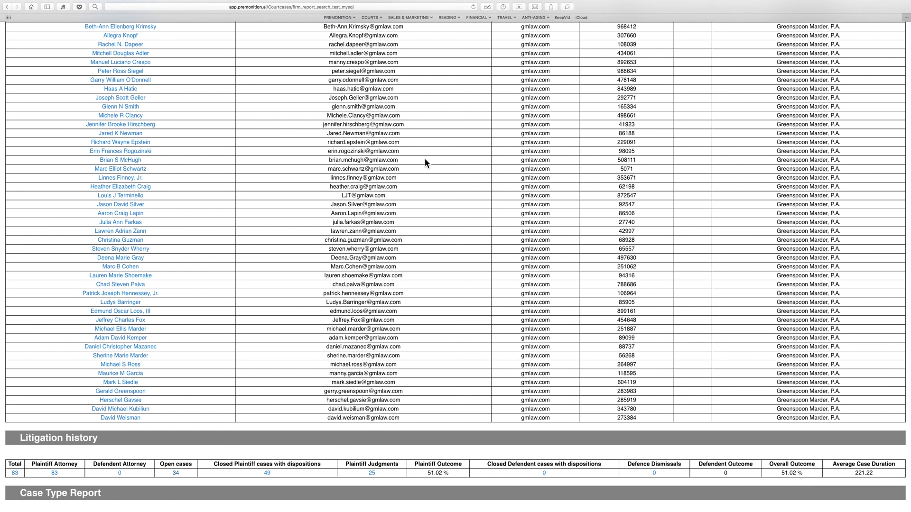
- Highlight the 51.02 % plaintiff outcome and 221.22 average duration, checking the case-type pie slices
scroll(465, 166, "down", 4)
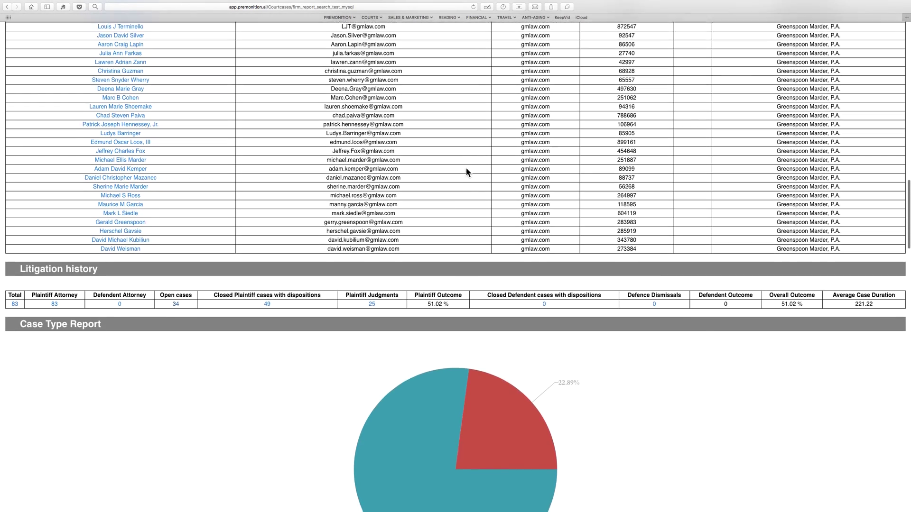
scroll(466, 168, "down", 1)
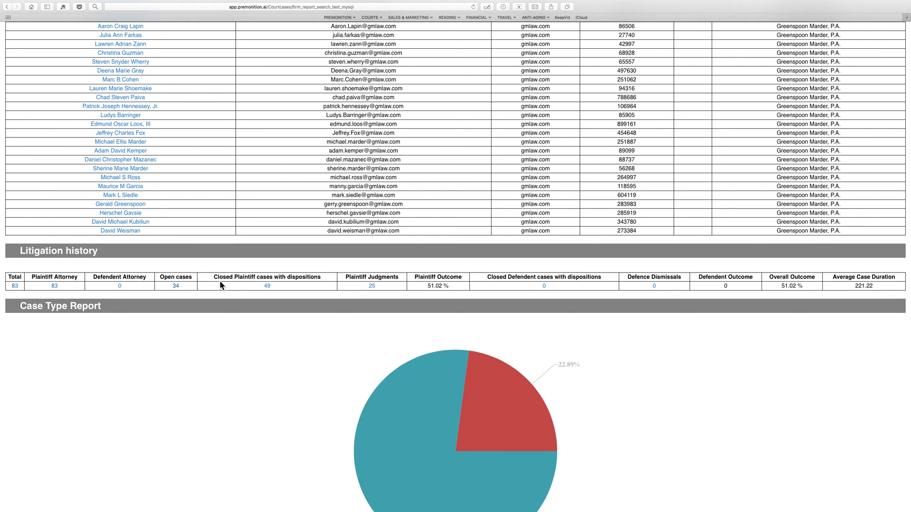
scroll(221, 283, "down", 2)
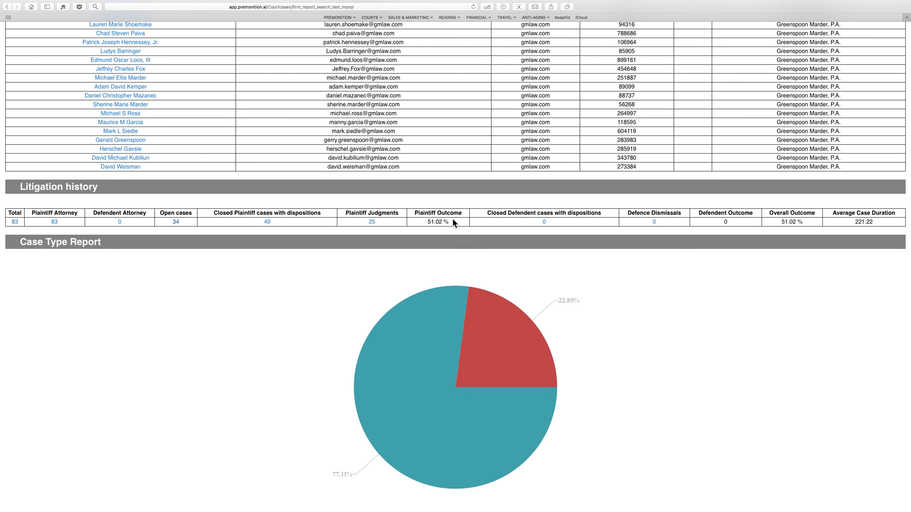
left_click_drag(451, 221, 416, 226)
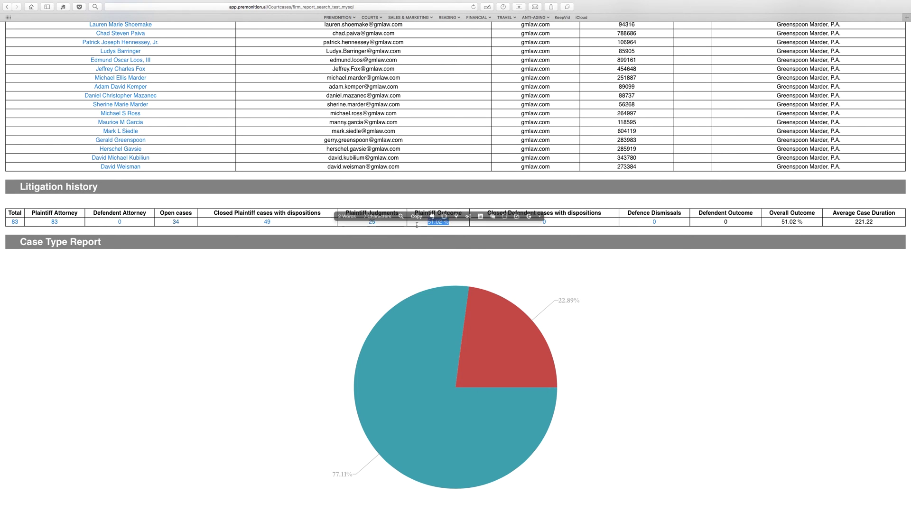
mouse_move(471, 320)
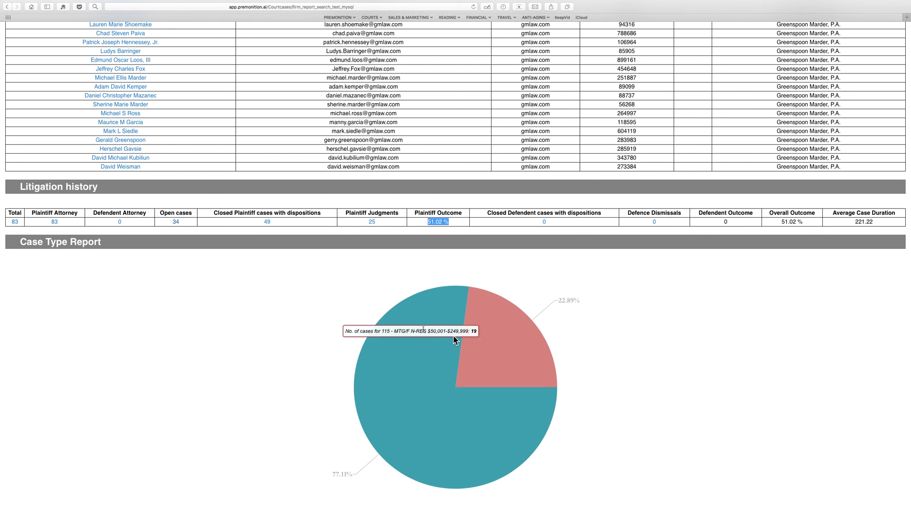
scroll(286, 294, "down", 3)
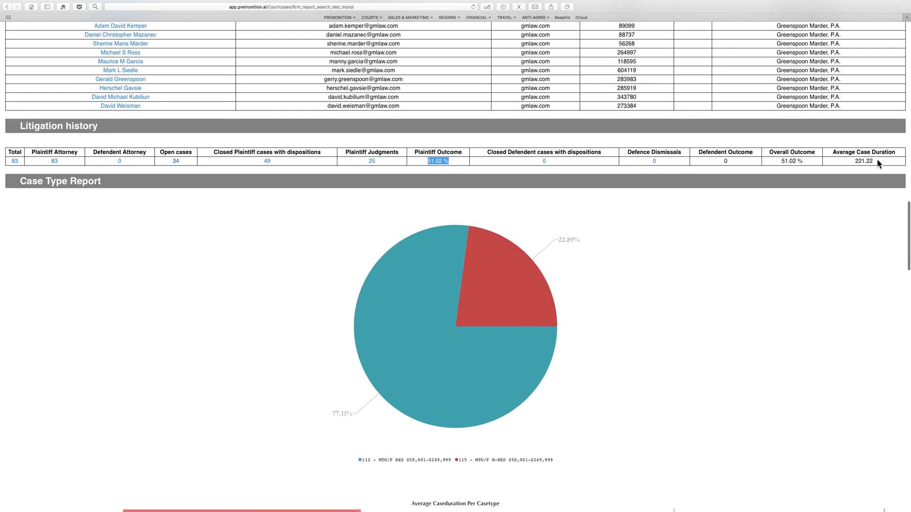
left_click_drag(879, 164, 849, 162)
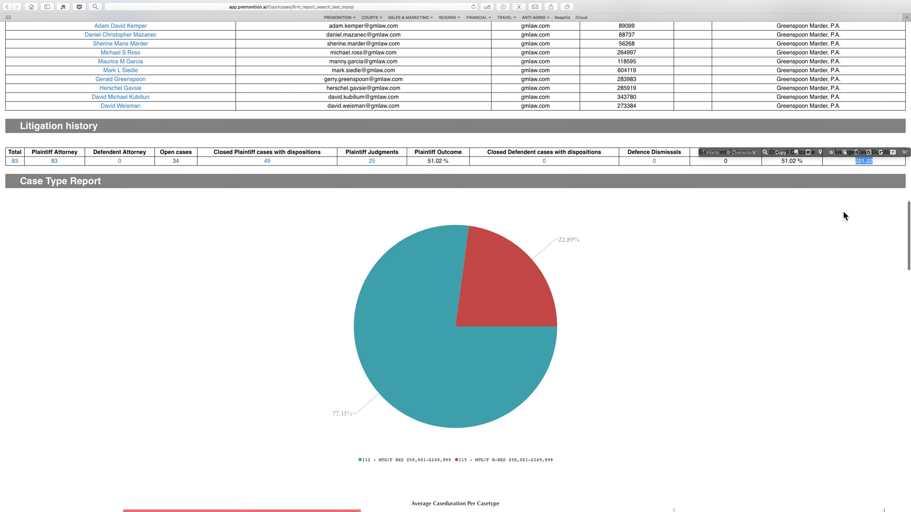
- Read the filtered average-duration-per-casetype bars for case types 112 and 115
scroll(843, 213, "down", 10)
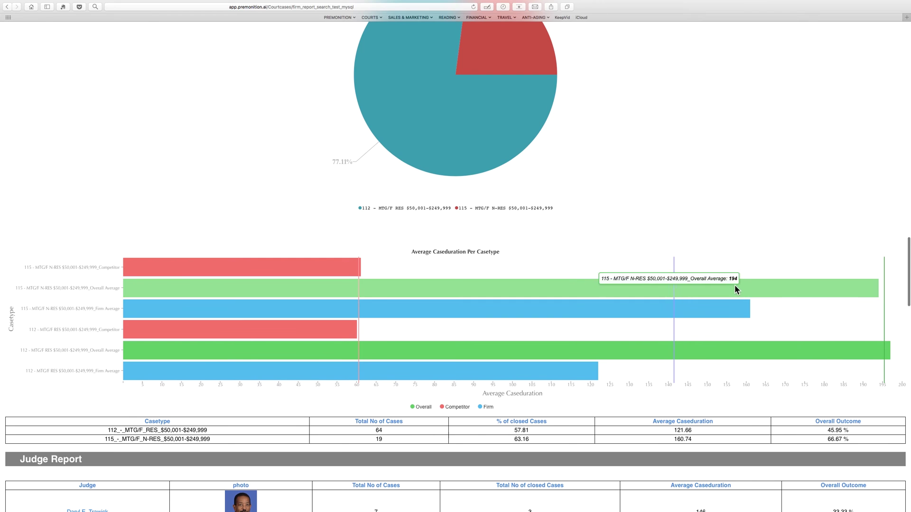
mouse_move(581, 360)
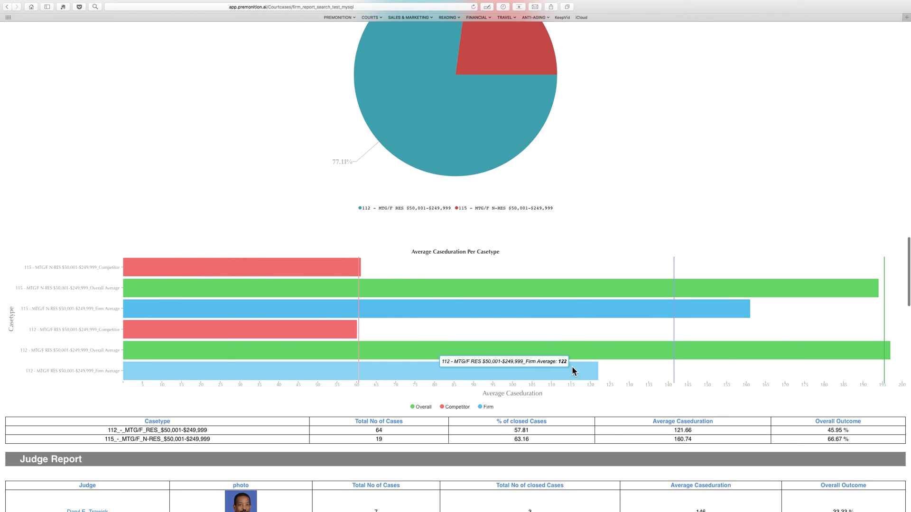
mouse_move(326, 267)
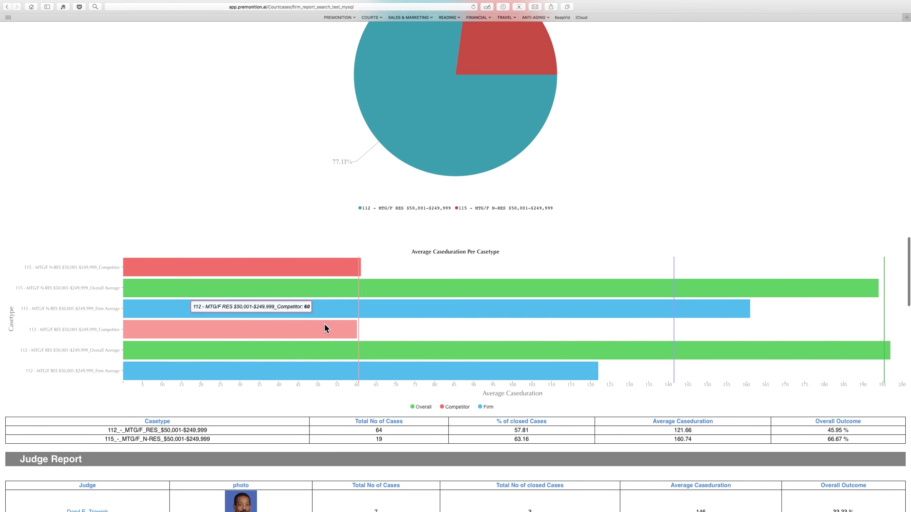
scroll(693, 214, "down", 3)
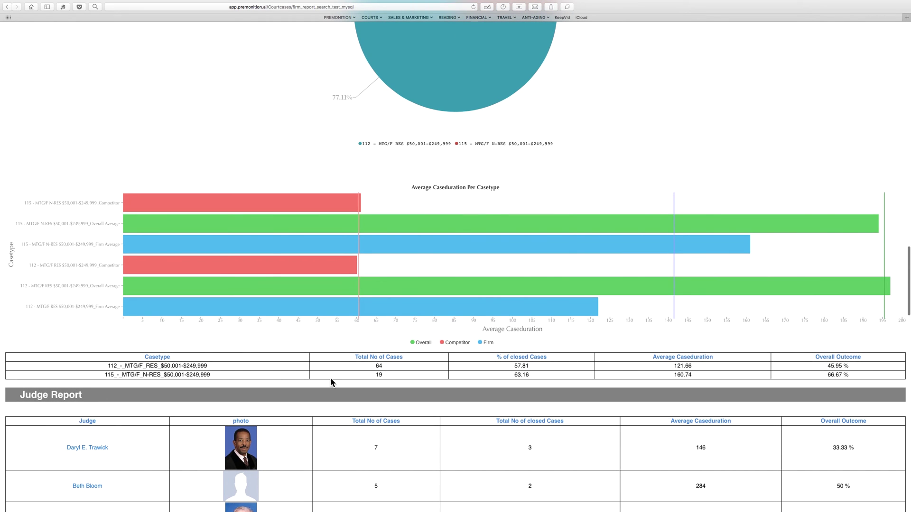
- Scroll past the judges to the Usual Representation List showing Nationstar Mortgage and Sun West Mortgage
scroll(572, 362, "down", 8)
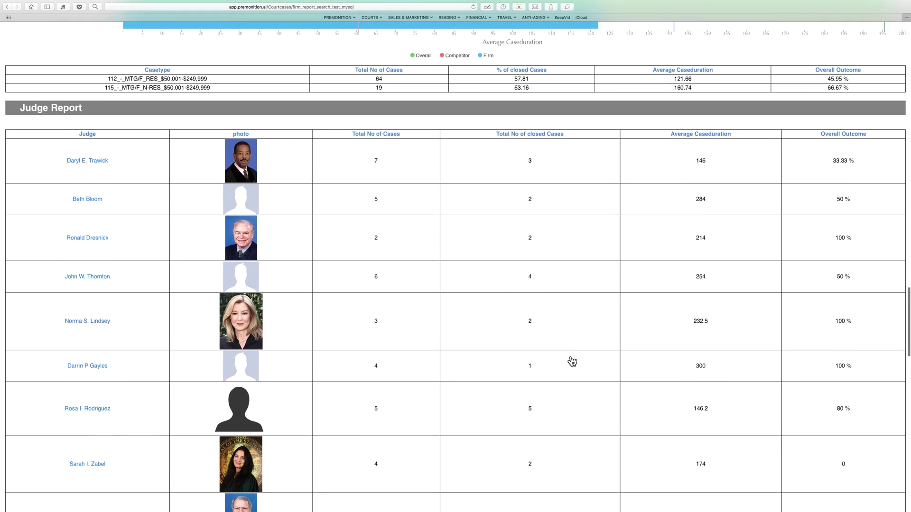
scroll(570, 360, "down", 2)
scroll(571, 360, "down", 5)
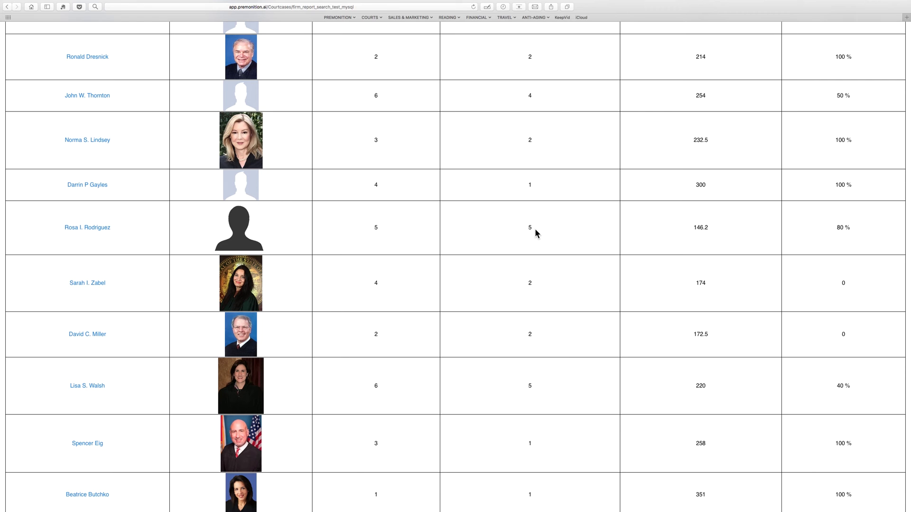
scroll(534, 228, "down", 7)
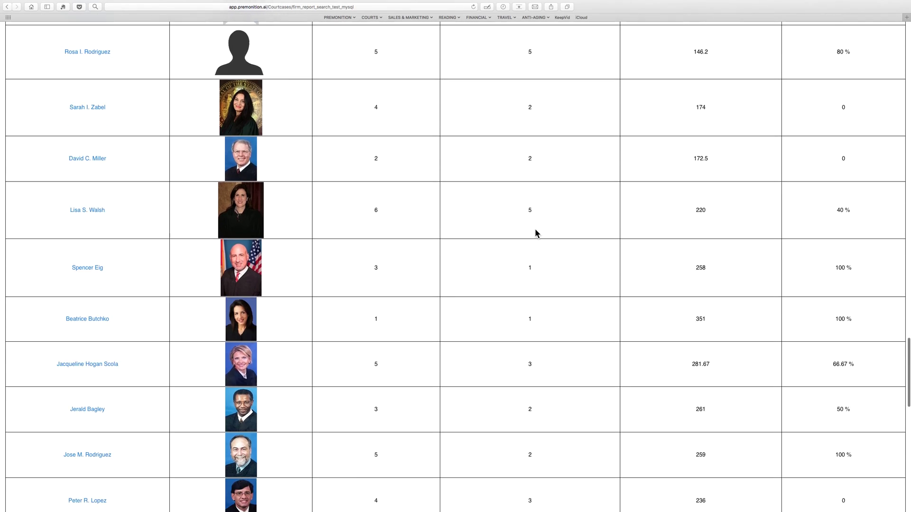
scroll(535, 230, "down", 10)
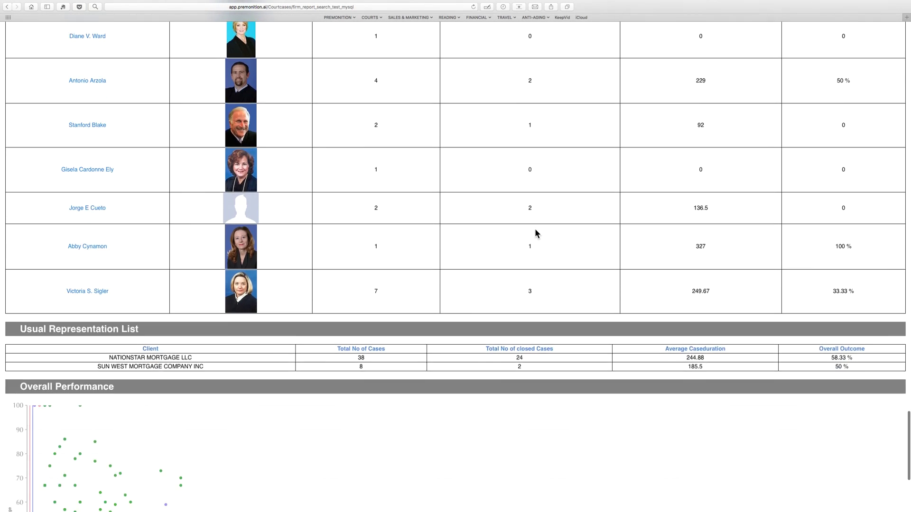
- Highlight NATIONSTAR MORTGAGE LLC's 58.33 % outcome and 244.88 average case duration
scroll(535, 229, "up", 1)
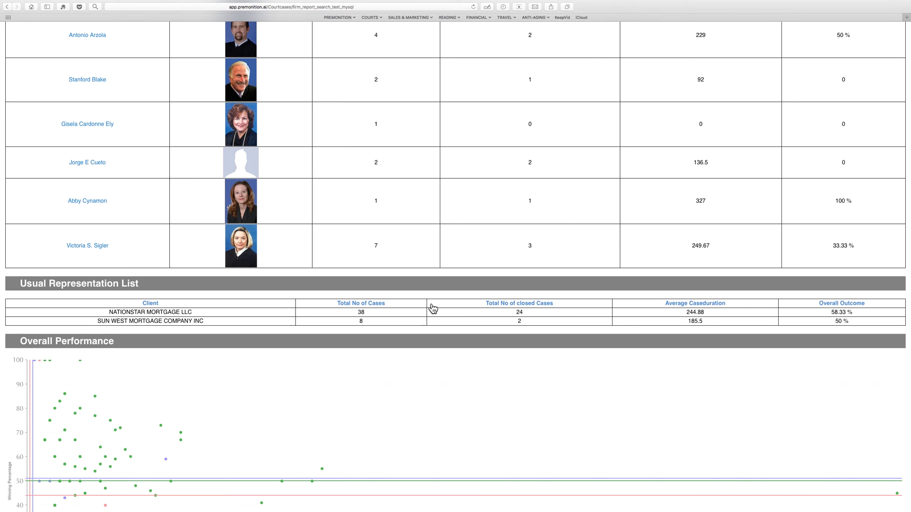
left_click_drag(831, 312, 854, 312)
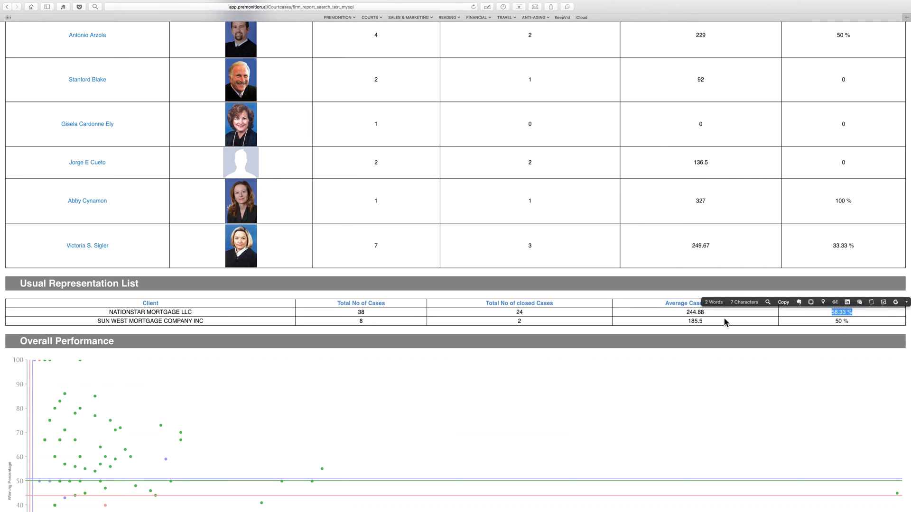
double_click(694, 312)
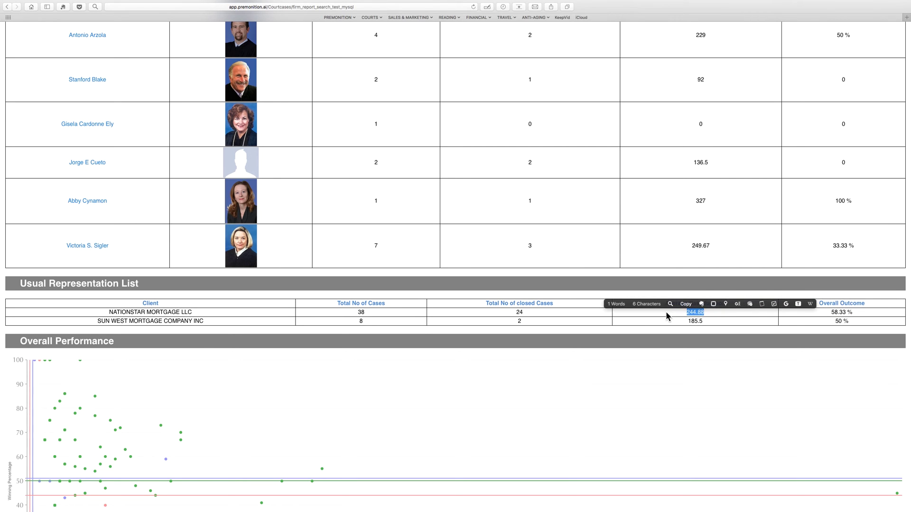
- Bring the Overall Performance chart into view and inspect its winning-percentage data points
scroll(596, 275, "down", 3)
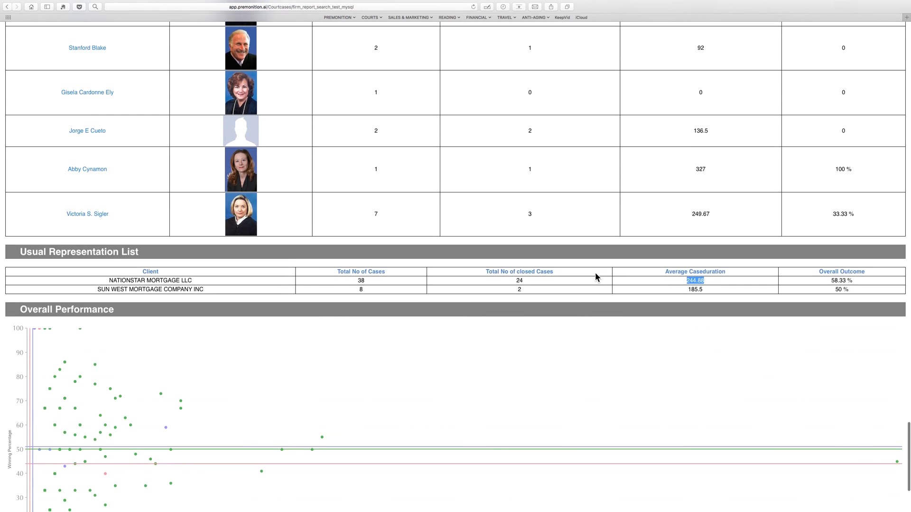
scroll(595, 273, "down", 4)
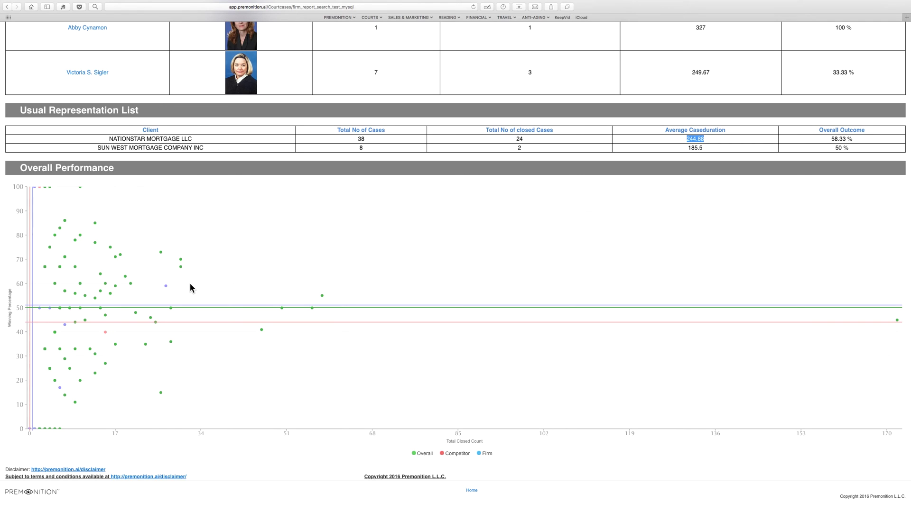
mouse_move(171, 290)
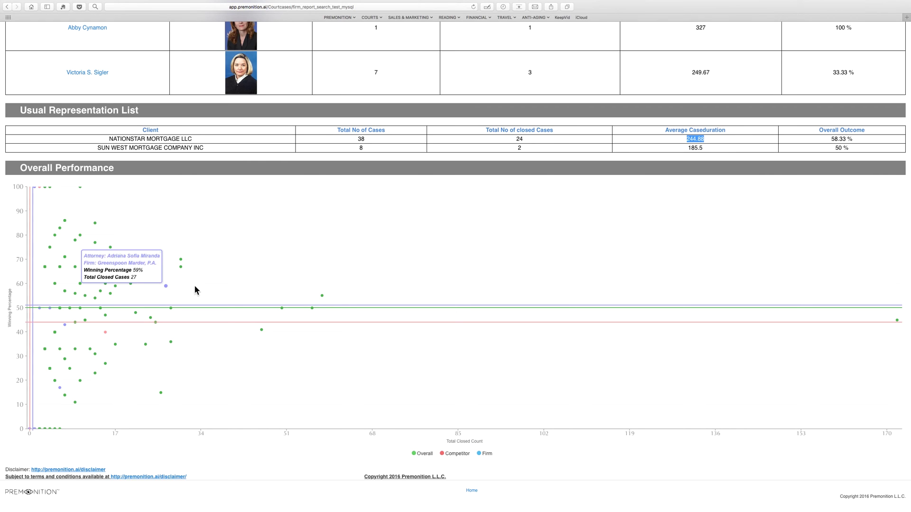
mouse_move(35, 189)
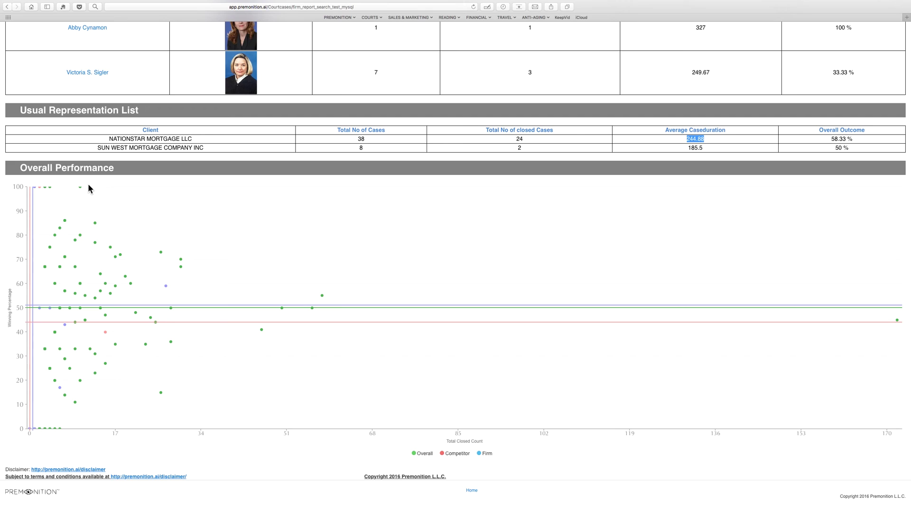
- Filter the report by judge name, choosing the suggested judge
mouse_move(79, 189)
scroll(320, 217, "up", 1)
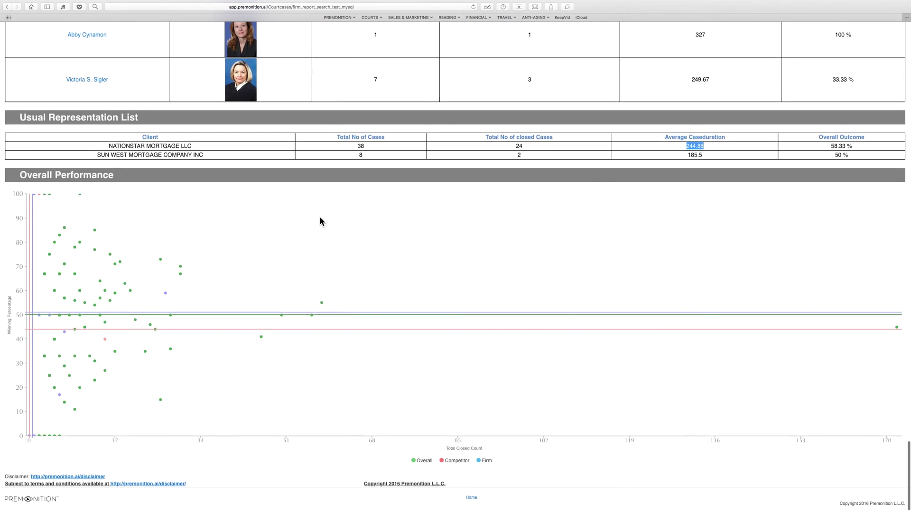
scroll(320, 218, "up", 10)
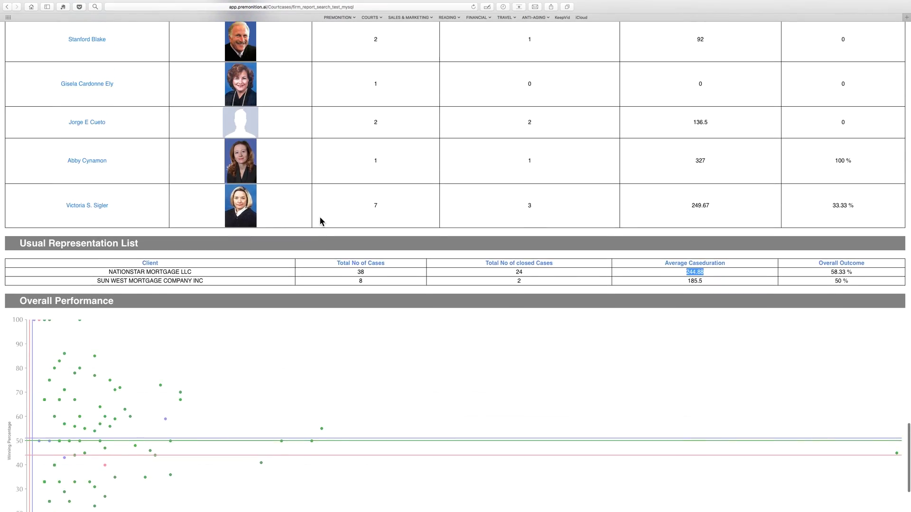
scroll(319, 218, "up", 20)
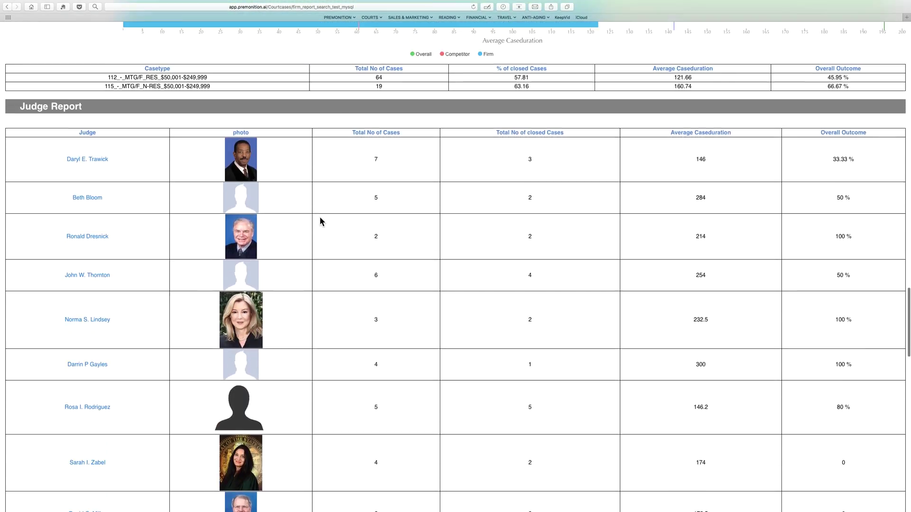
scroll(320, 217, "up", 15)
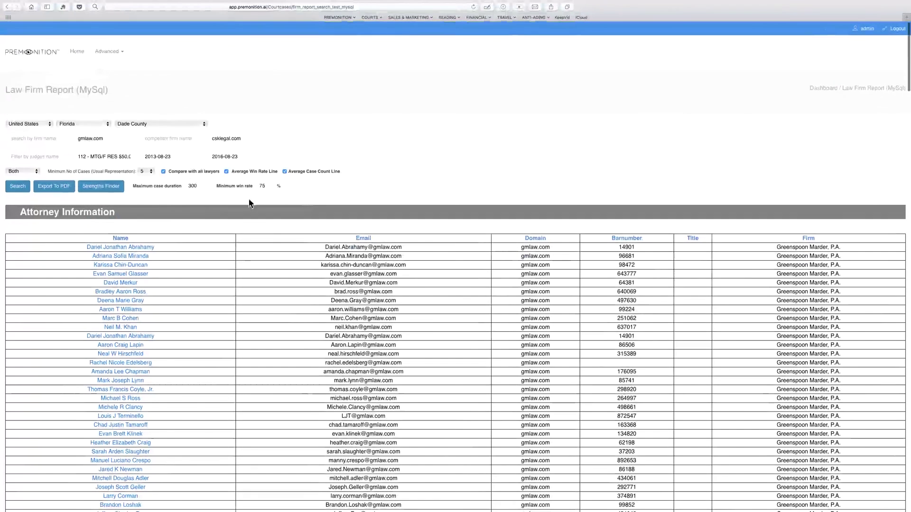
left_click(45, 156)
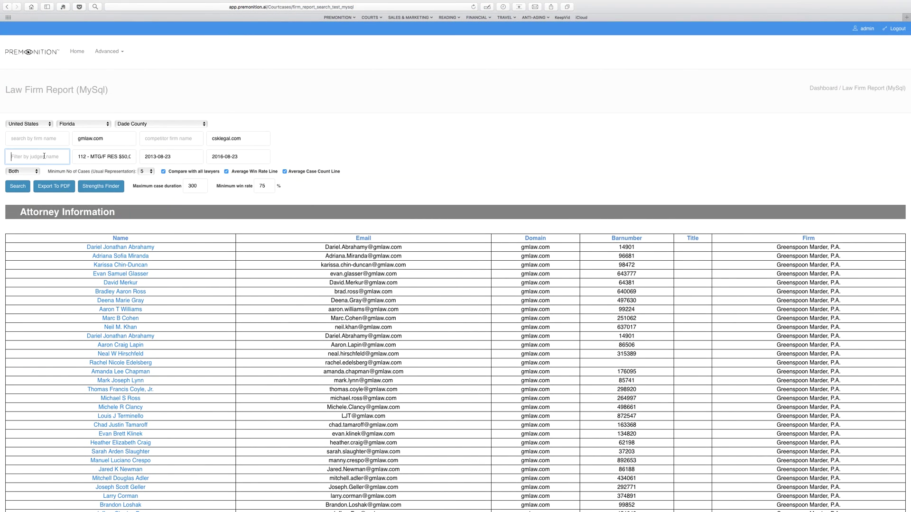
type("rosa")
left_click(50, 170)
- Limit results to plaintiff-side cases and rerun the search
left_click(31, 169)
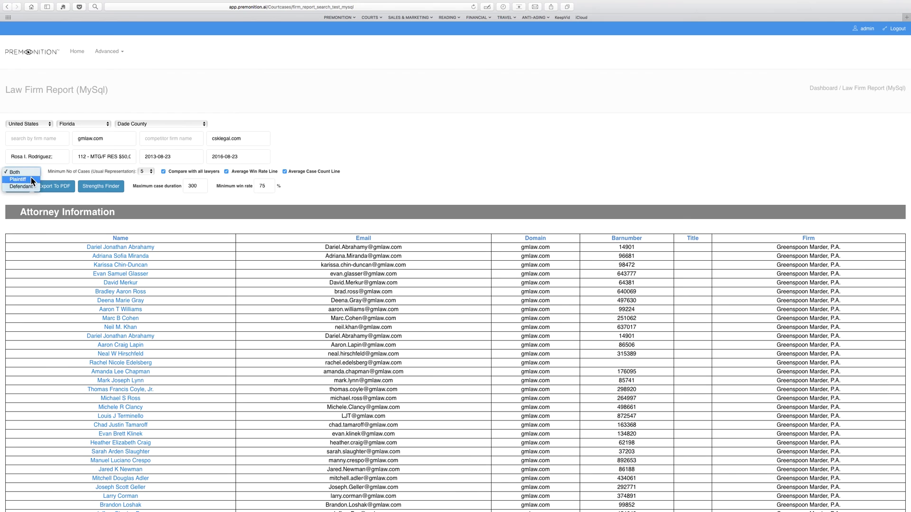
left_click(31, 179)
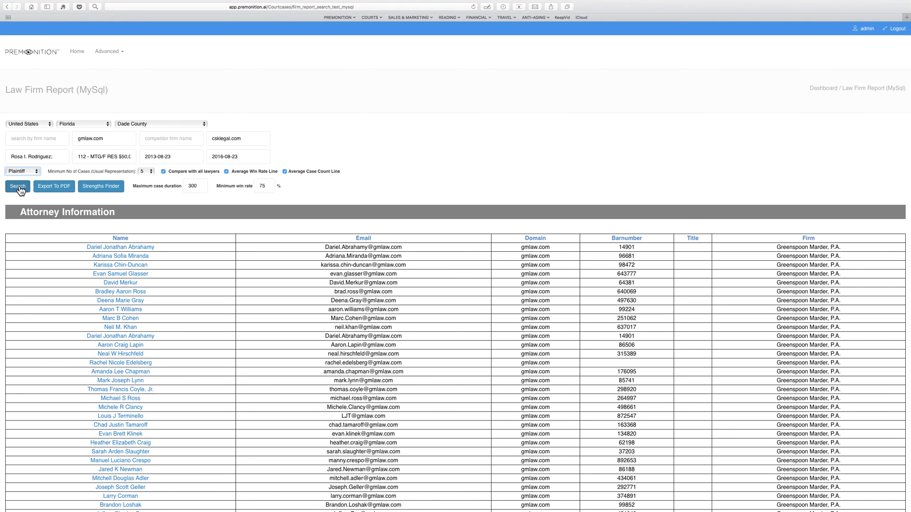
left_click(19, 187)
- Scroll to Litigation history, check the 112 MTG/F RES pie slice, and highlight 146.2 average duration
scroll(451, 184, "down", 2)
scroll(451, 180, "down", 10)
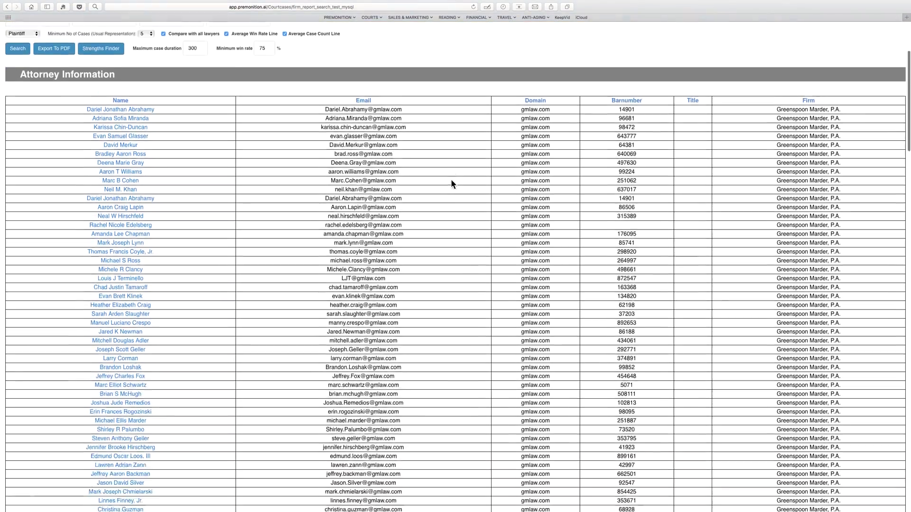
scroll(456, 180, "down", 15)
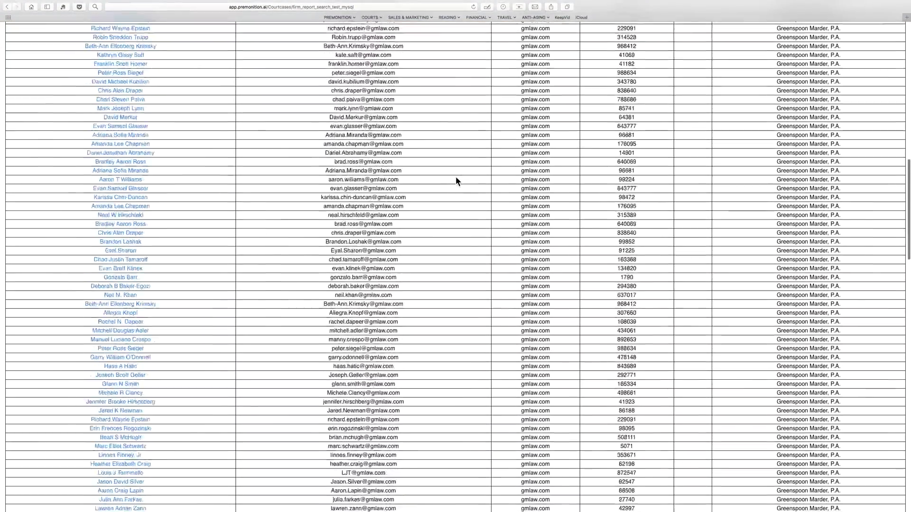
scroll(457, 178, "down", 5)
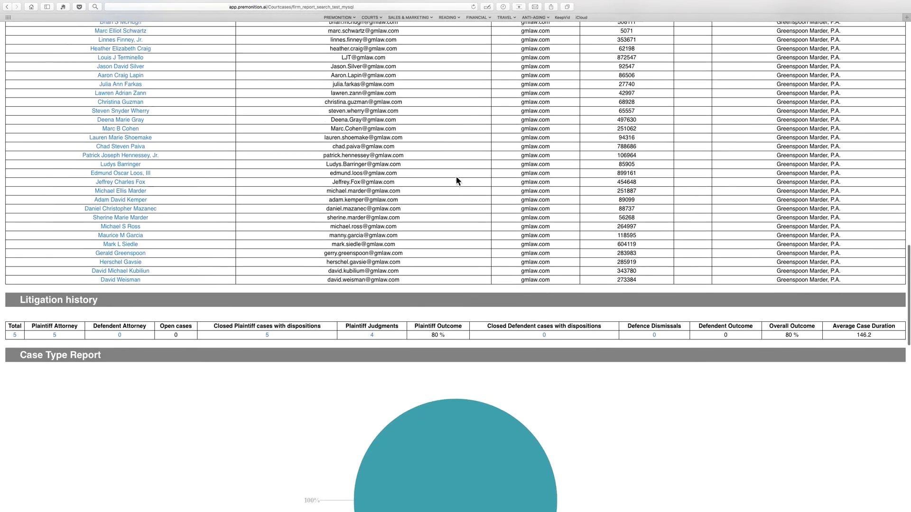
scroll(457, 179, "down", 1)
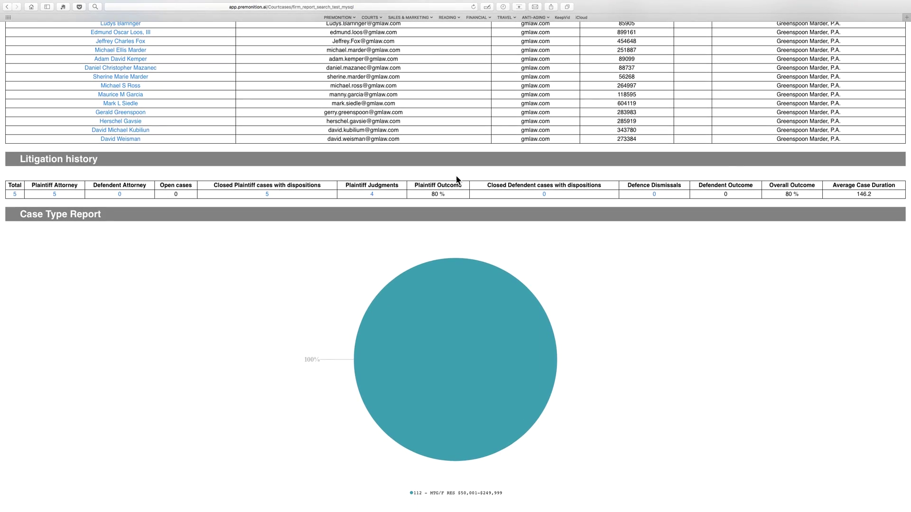
mouse_move(497, 312)
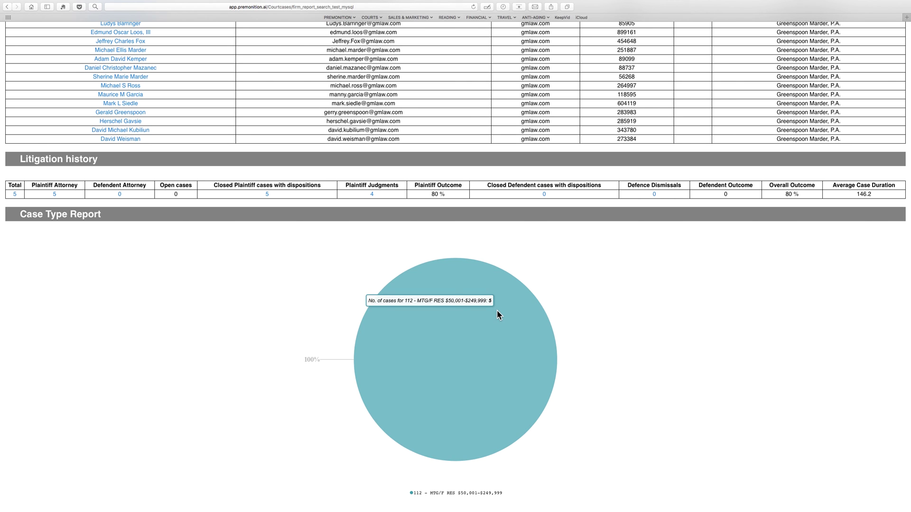
left_click_drag(878, 192, 847, 196)
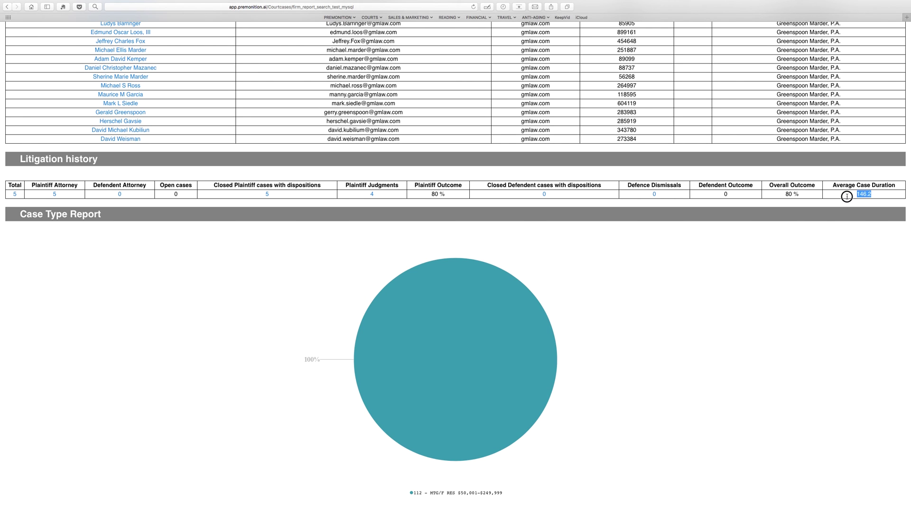
- Read the Average Caseduration Per Casetype bars: competitor 100 versus firm 146
scroll(816, 267, "down", 5)
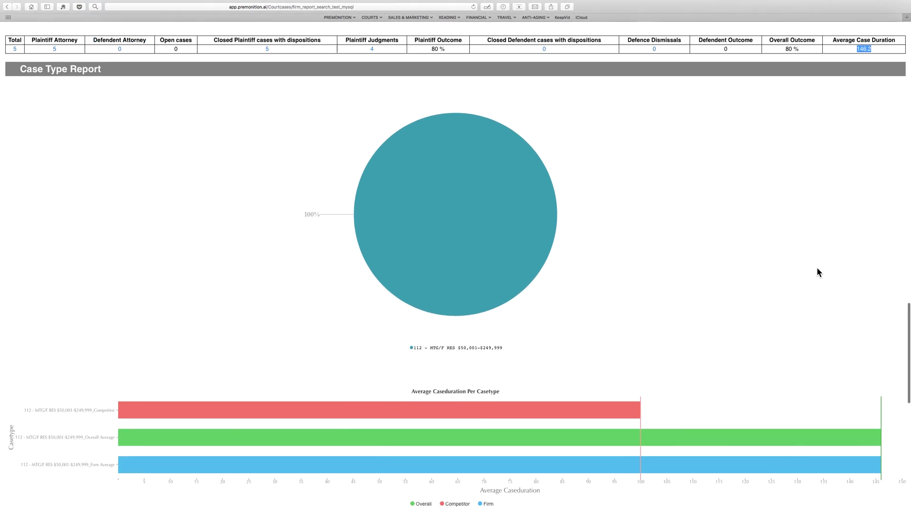
scroll(816, 267, "down", 2)
scroll(805, 249, "down", 1)
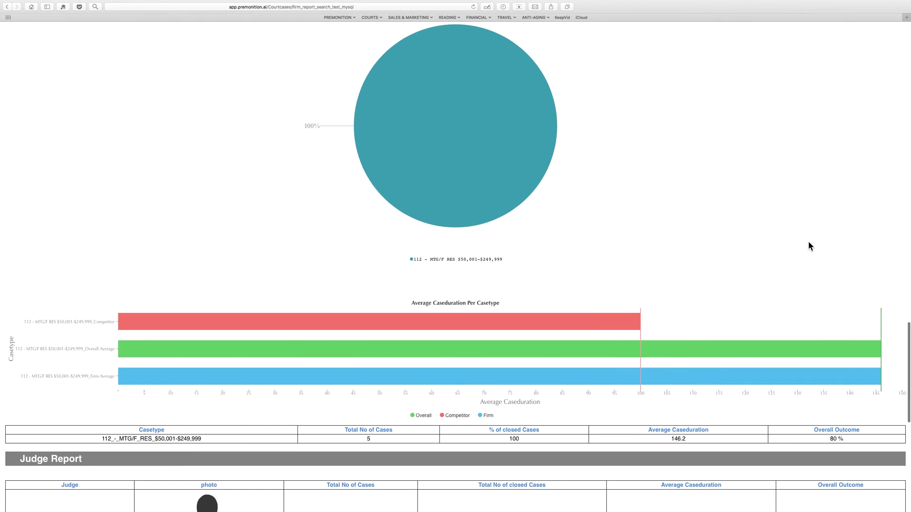
mouse_move(877, 349)
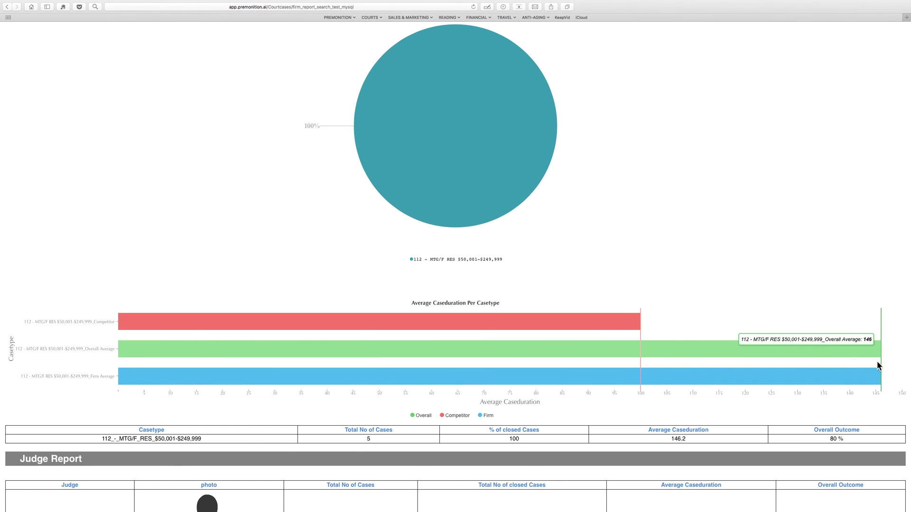
mouse_move(877, 376)
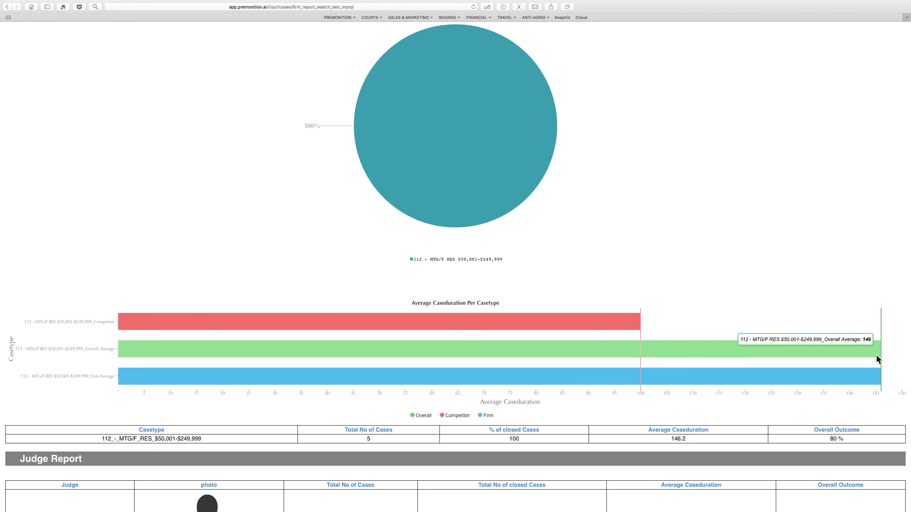
mouse_move(628, 318)
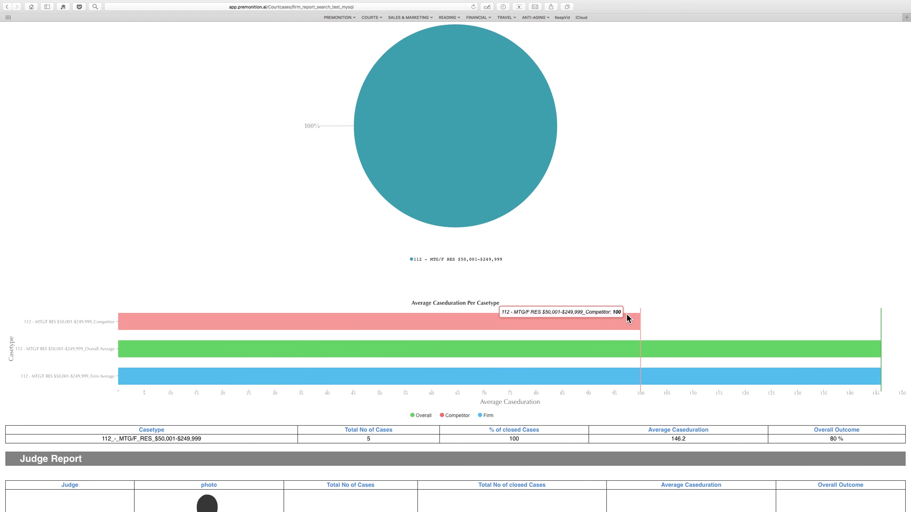
- Copy the case type's 80 % overall outcome and highlight the judge's matching 80 %
scroll(755, 233, "down", 4)
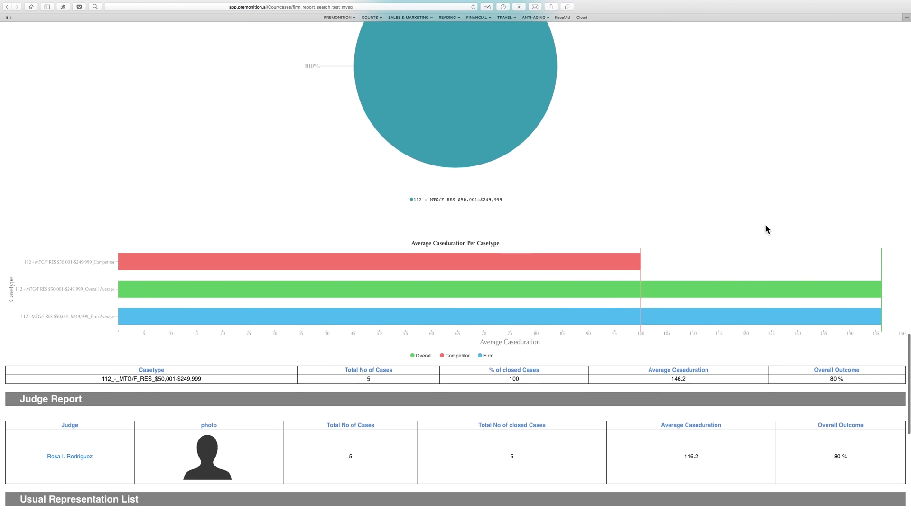
scroll(765, 224, "down", 4)
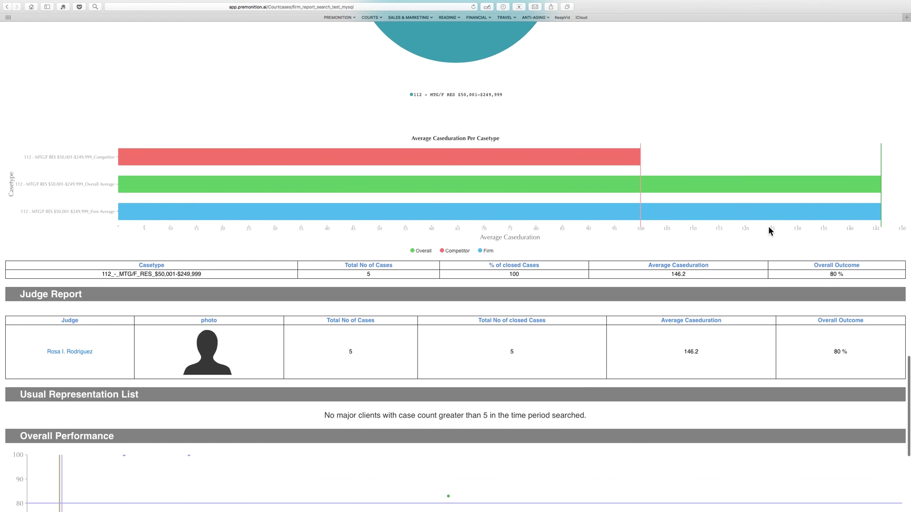
left_click_drag(848, 275, 783, 272)
left_click(782, 268)
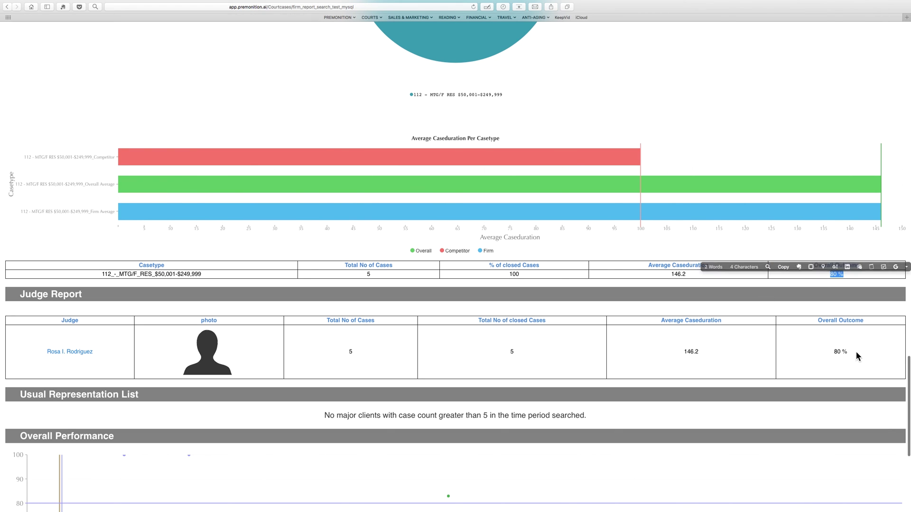
left_click_drag(856, 352, 833, 352)
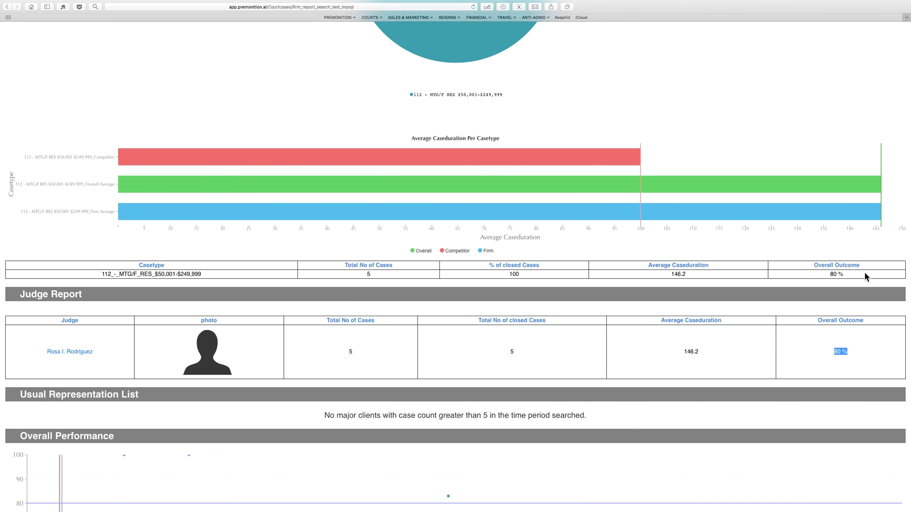
scroll(807, 327, "down", 5)
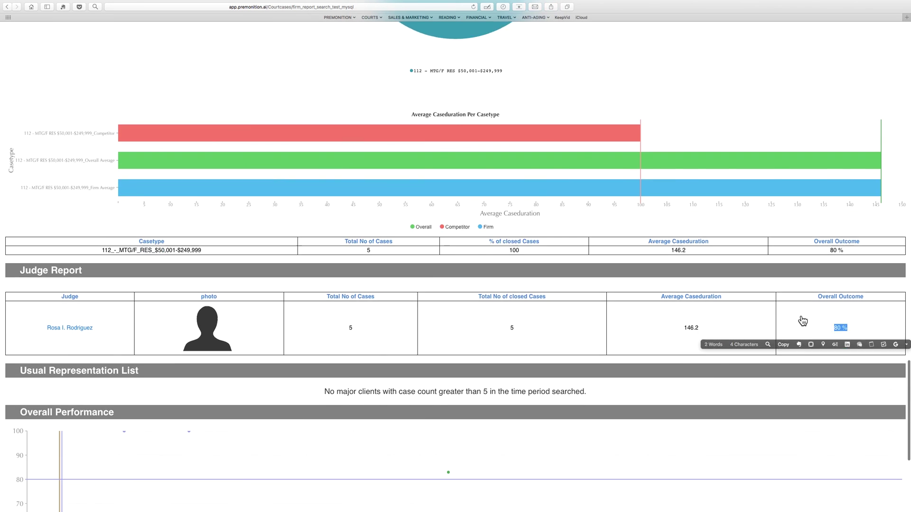
scroll(802, 318, "down", 3)
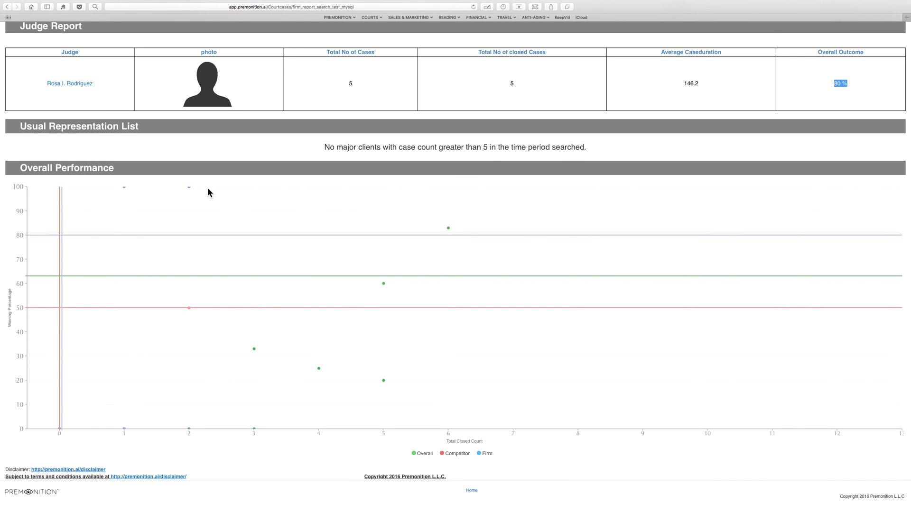
mouse_move(191, 191)
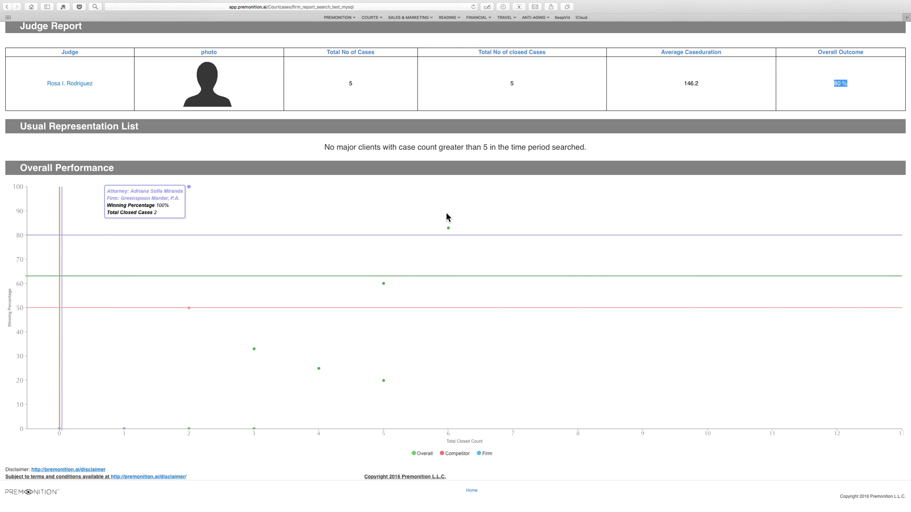
mouse_move(449, 226)
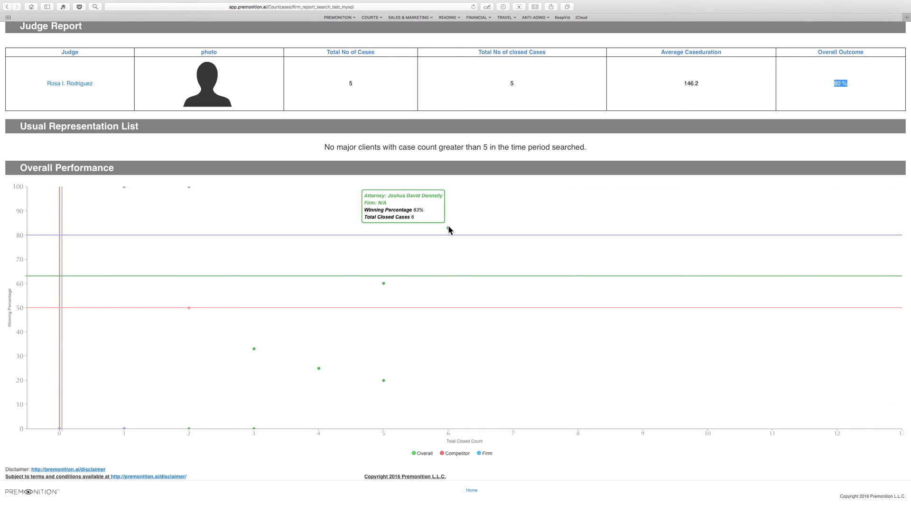